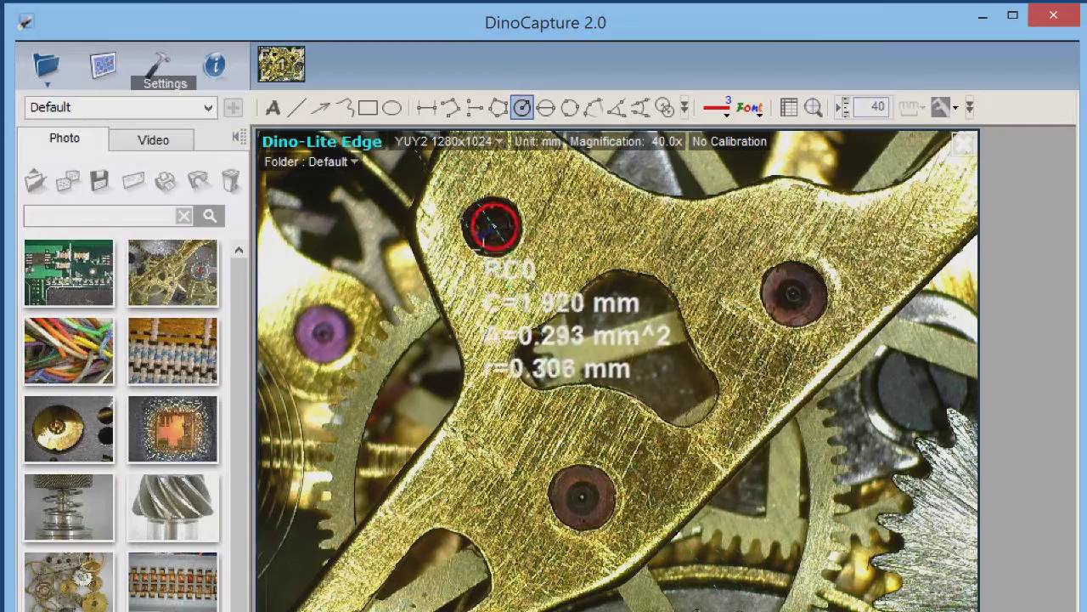
Add circle measurements on the gear, then measure angle TA0 along the circuit trace.
{"action": "left_click_drag", "start_coordinate": [514, 222], "coordinate": [524, 223]}
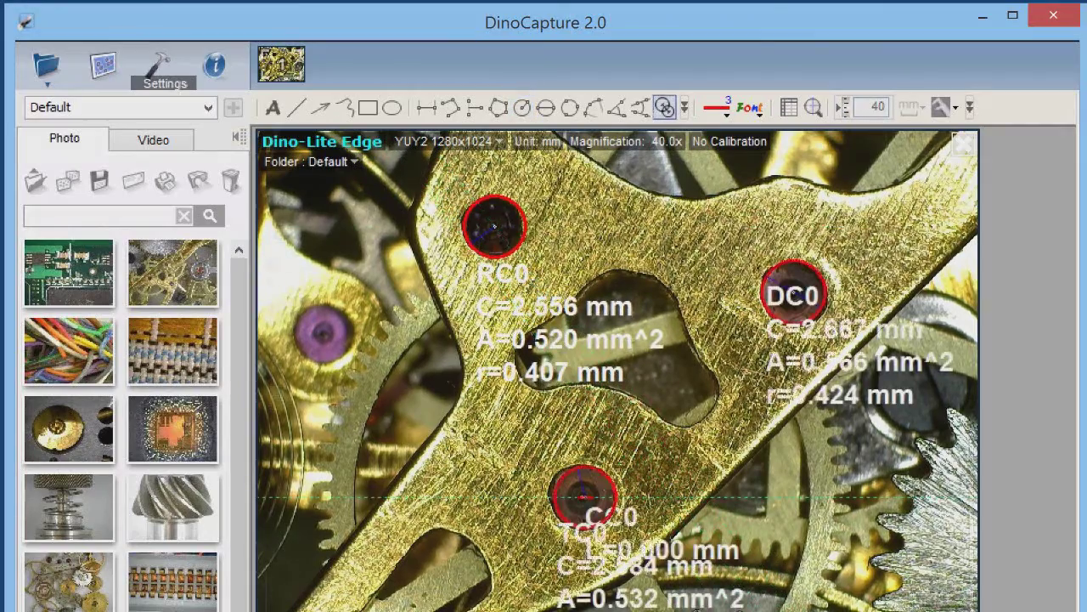
{"action": "left_click_drag", "start_coordinate": [584, 495], "coordinate": [792, 293]}
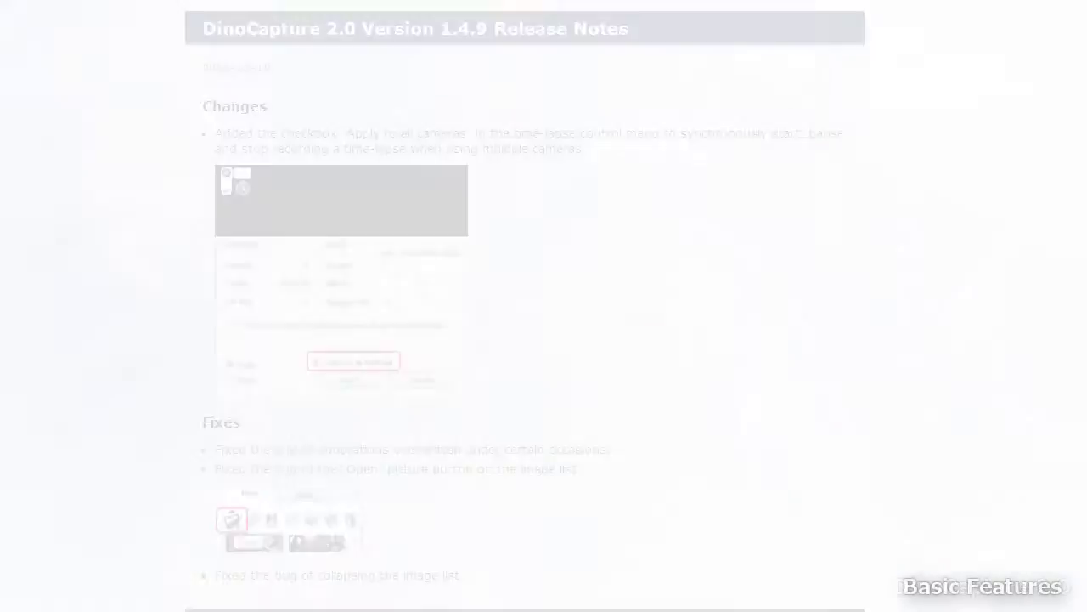
{"action": "left_click_drag", "start_coordinate": [516, 399], "coordinate": [646, 397]}
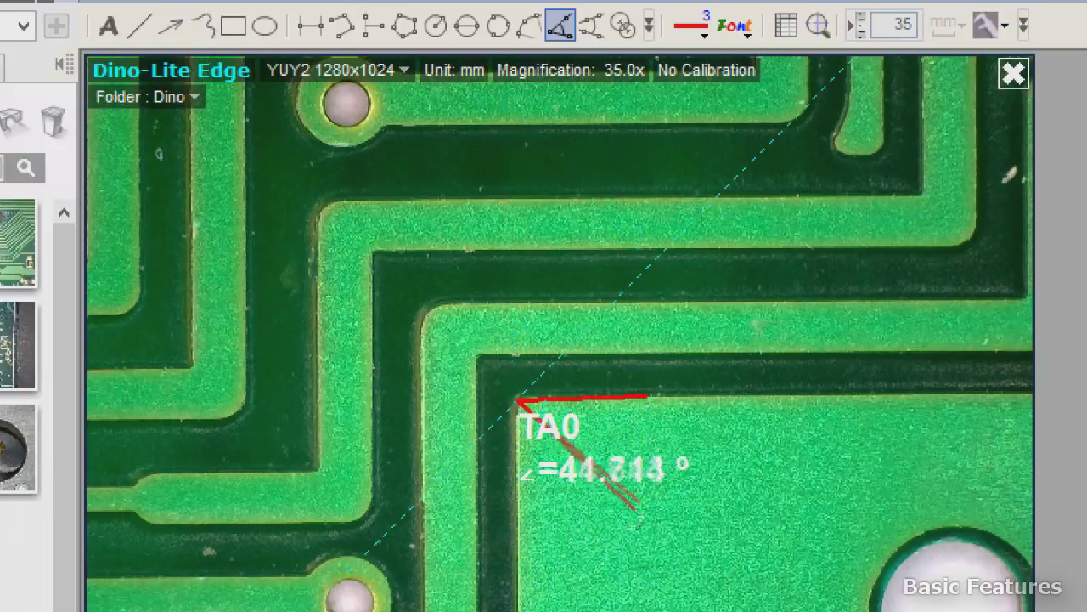
{"action": "left_click", "coordinate": [520, 542]}
Measure angle FA0 along the upper trace, then follow the DinoCapture 2.0 download link.
{"action": "left_click", "coordinate": [592, 26]}
{"action": "left_click_drag", "start_coordinate": [593, 248], "coordinate": [414, 251]}
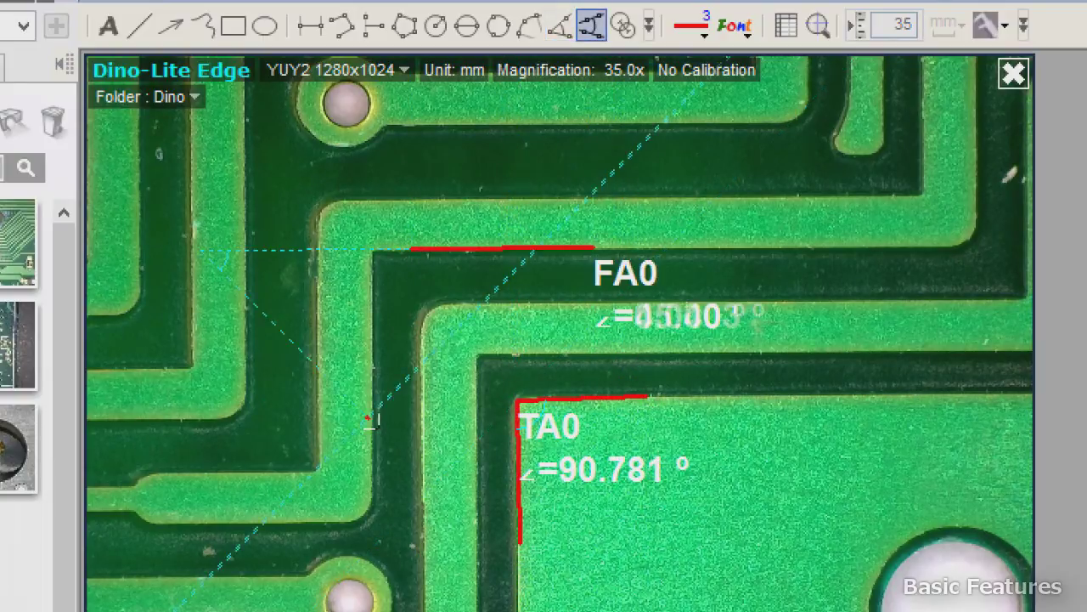
{"action": "left_click_drag", "start_coordinate": [367, 416], "coordinate": [376, 293]}
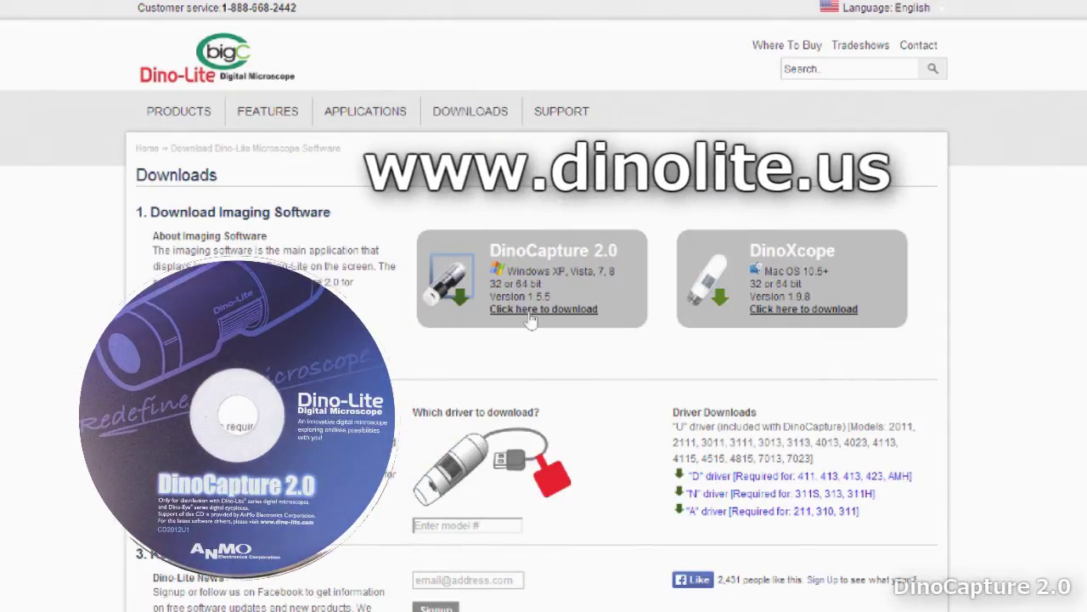
{"action": "left_click", "coordinate": [529, 311]}
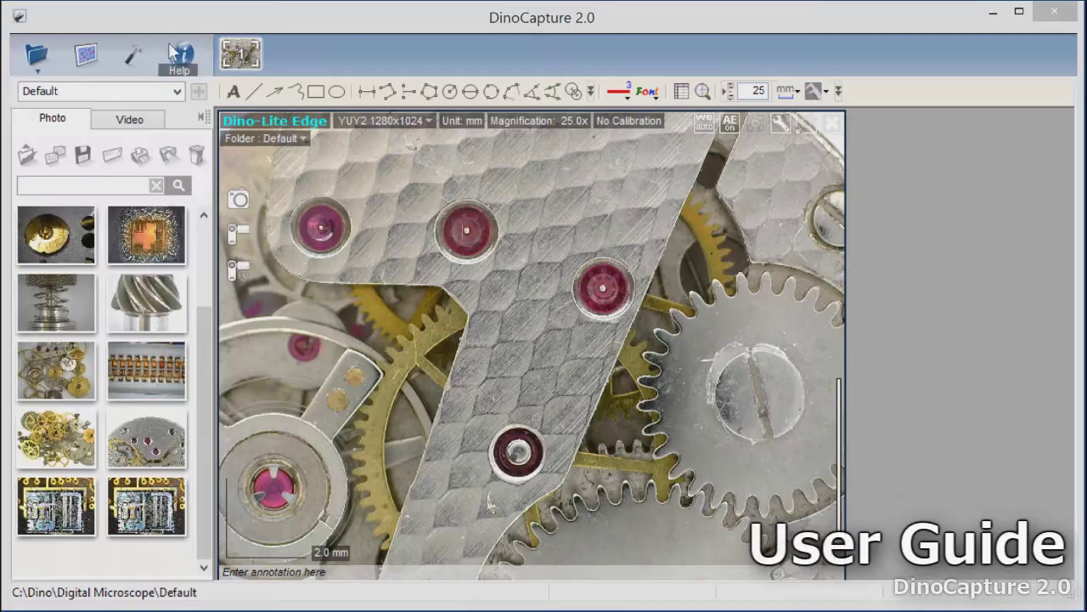
Open the User's Guide, browse the Menu Bar topic, and search the help for 'measu'.
{"action": "left_click", "coordinate": [181, 55]}
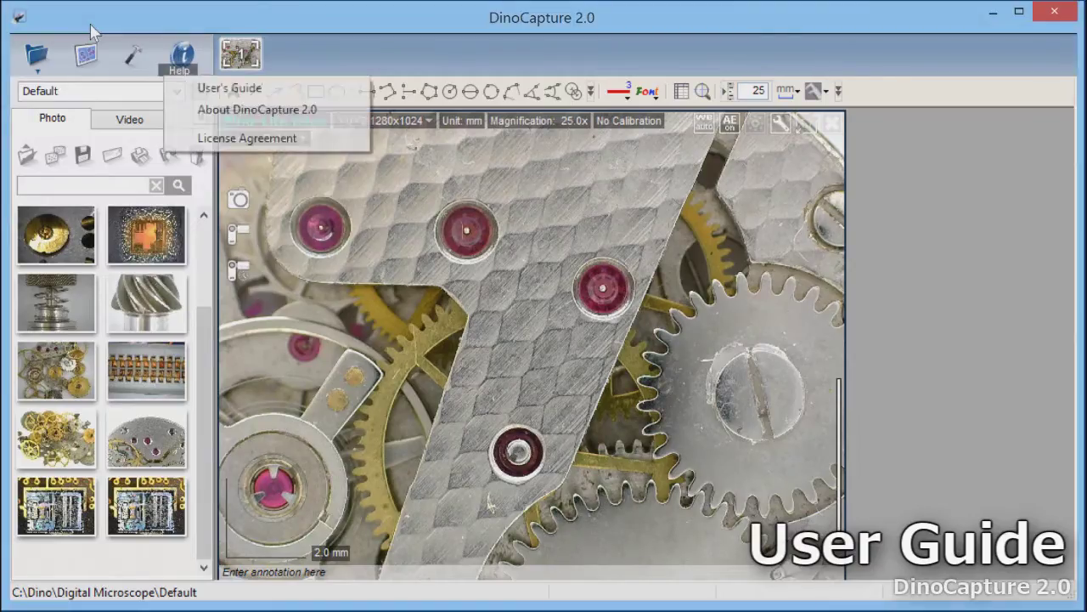
{"action": "left_click", "coordinate": [206, 92]}
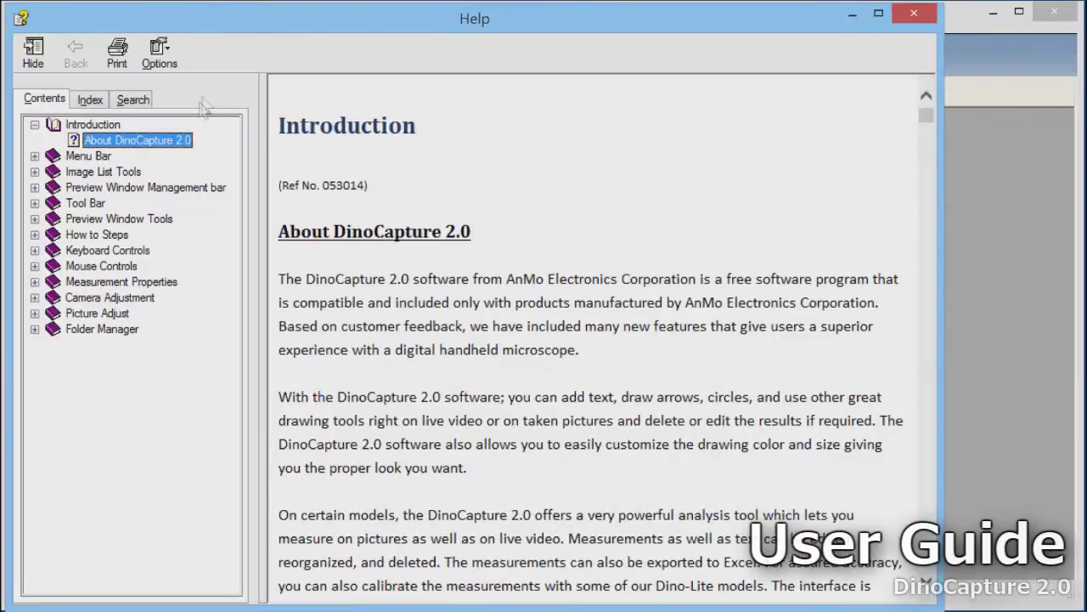
{"action": "left_click", "coordinate": [105, 158]}
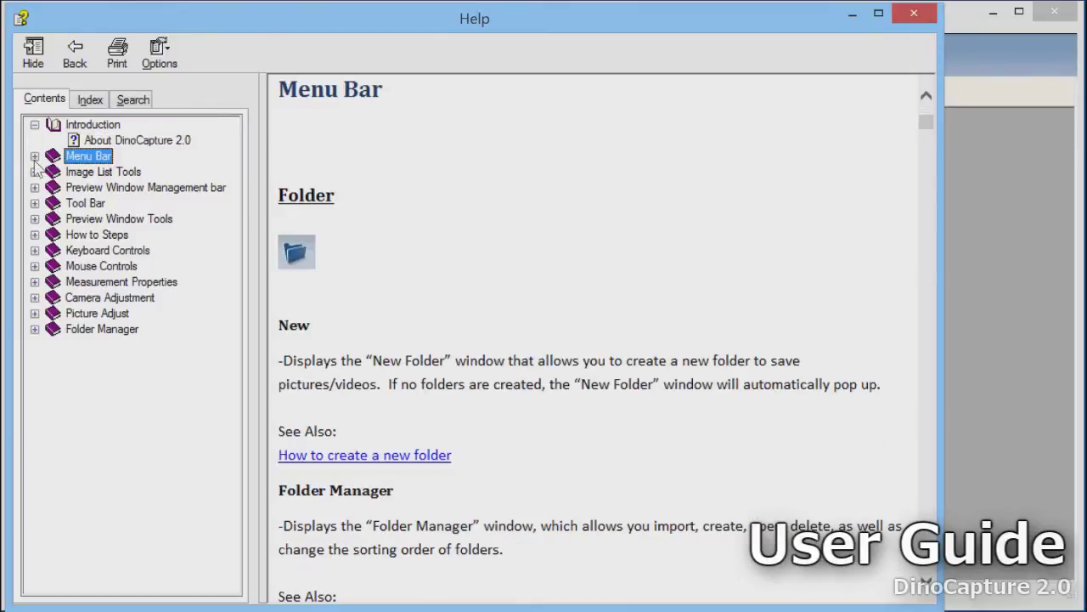
{"action": "left_click", "coordinate": [34, 157]}
{"action": "left_click", "coordinate": [34, 156]}
{"action": "left_click", "coordinate": [133, 100]}
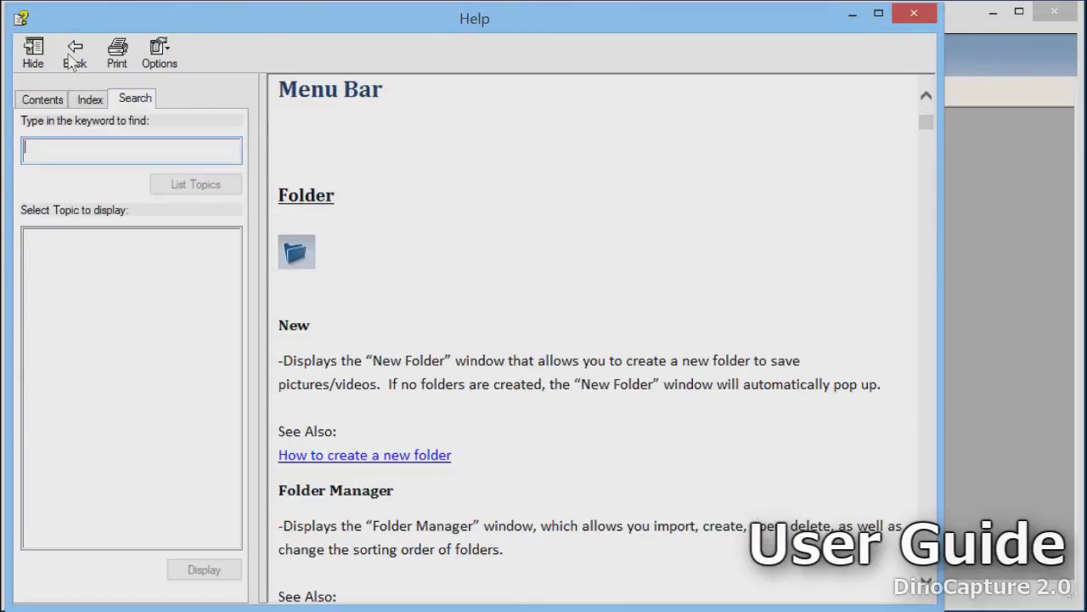
{"action": "type", "text": "measu"}
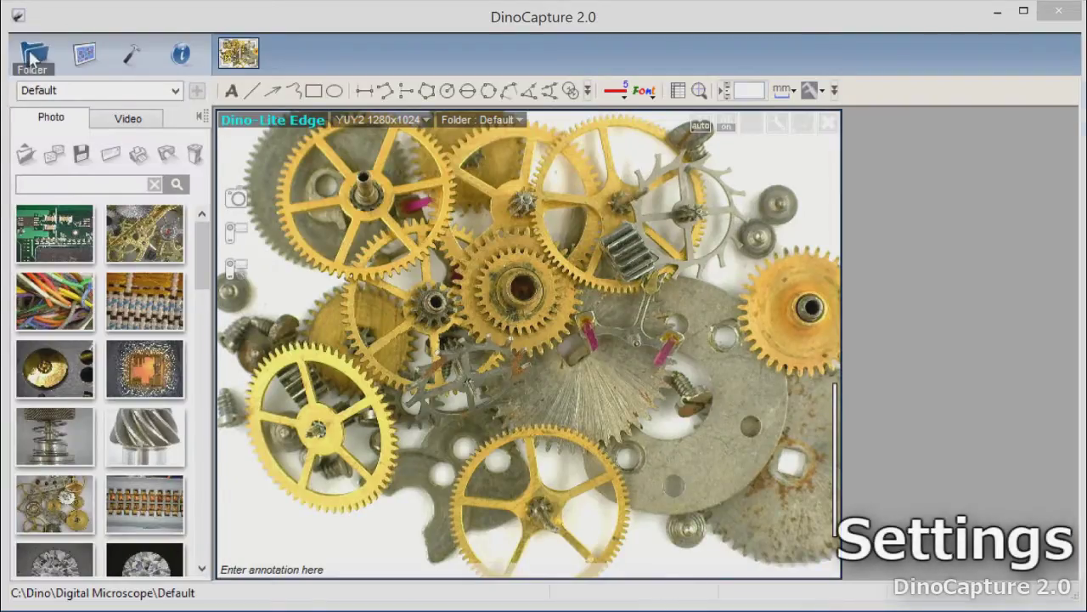
Browse the Folder, Files and Settings menus, then view Help > About DinoCapture 2.0.
{"action": "left_click", "coordinate": [34, 68]}
{"action": "left_click", "coordinate": [422, 224]}
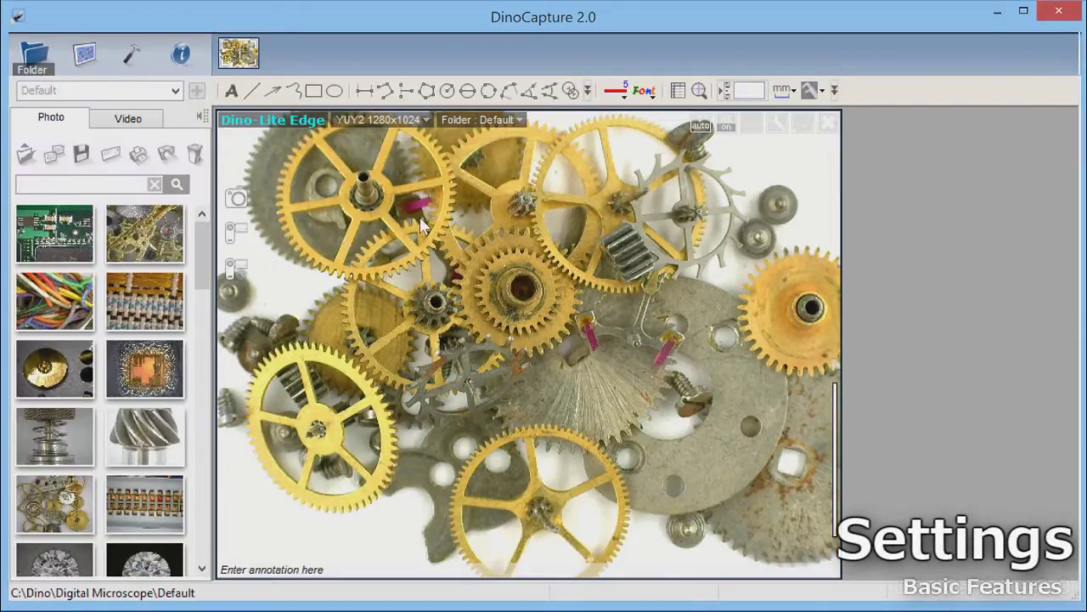
{"action": "left_click", "coordinate": [84, 55]}
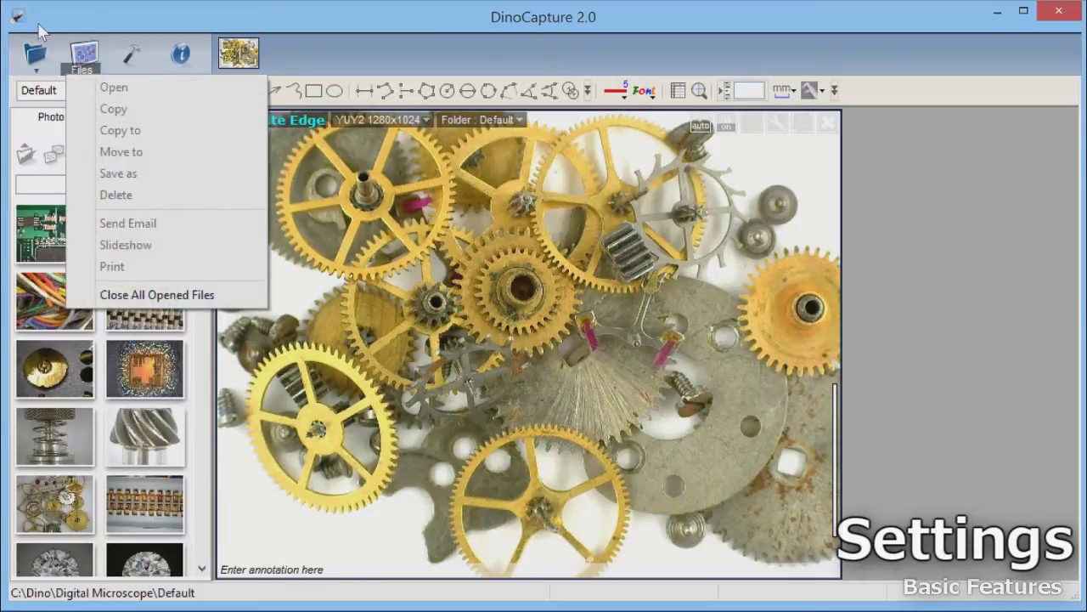
{"action": "left_click", "coordinate": [124, 68]}
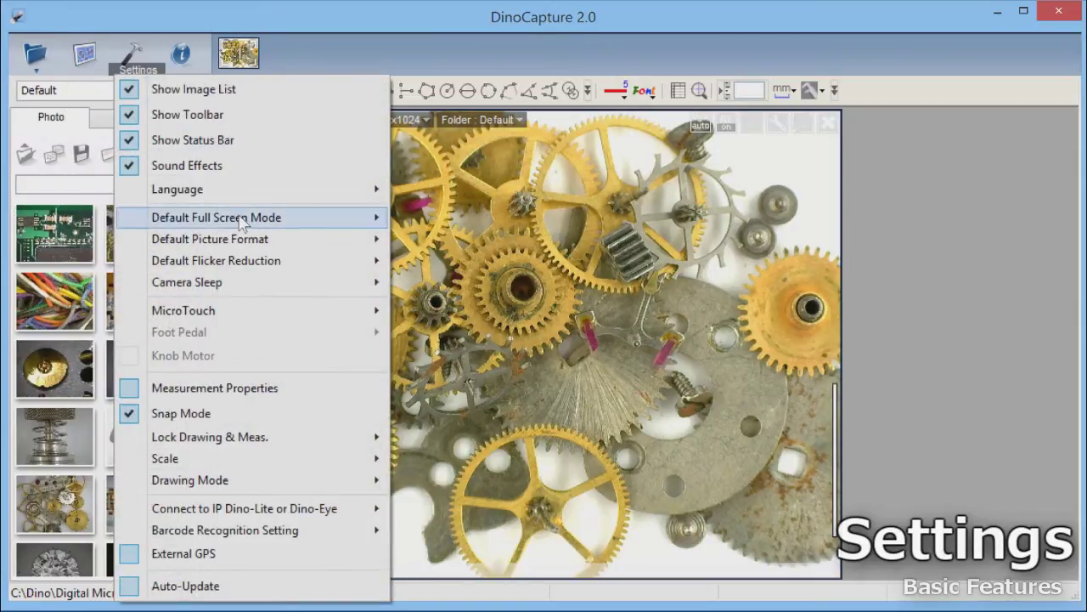
{"action": "mouse_move", "coordinate": [243, 222]}
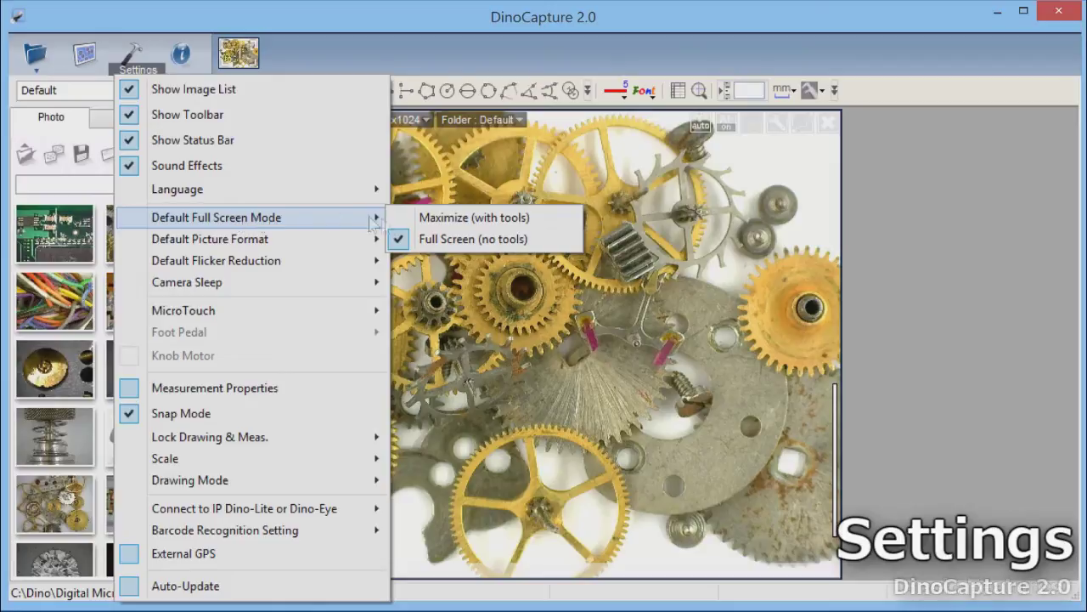
{"action": "left_click", "coordinate": [181, 55]}
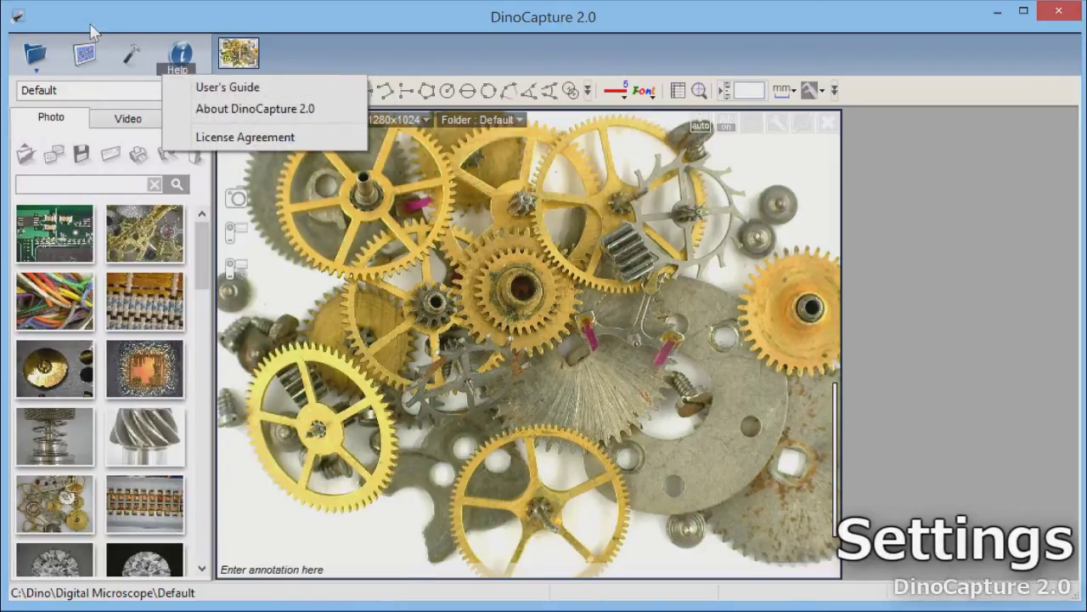
{"action": "left_click", "coordinate": [208, 111]}
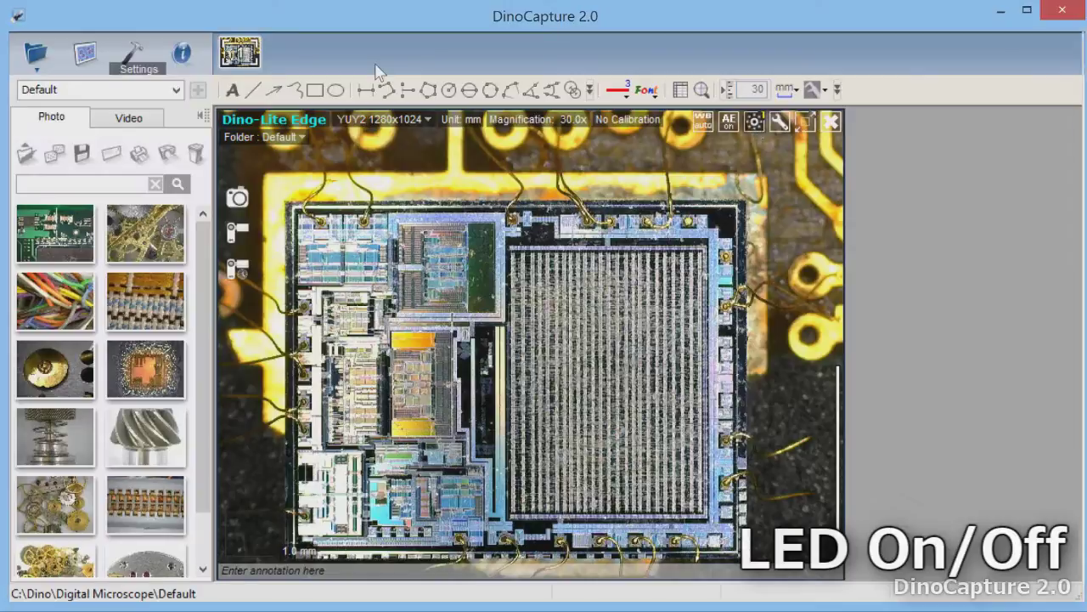
Turn the microscope LED off and then back on.
{"action": "left_click", "coordinate": [753, 125]}
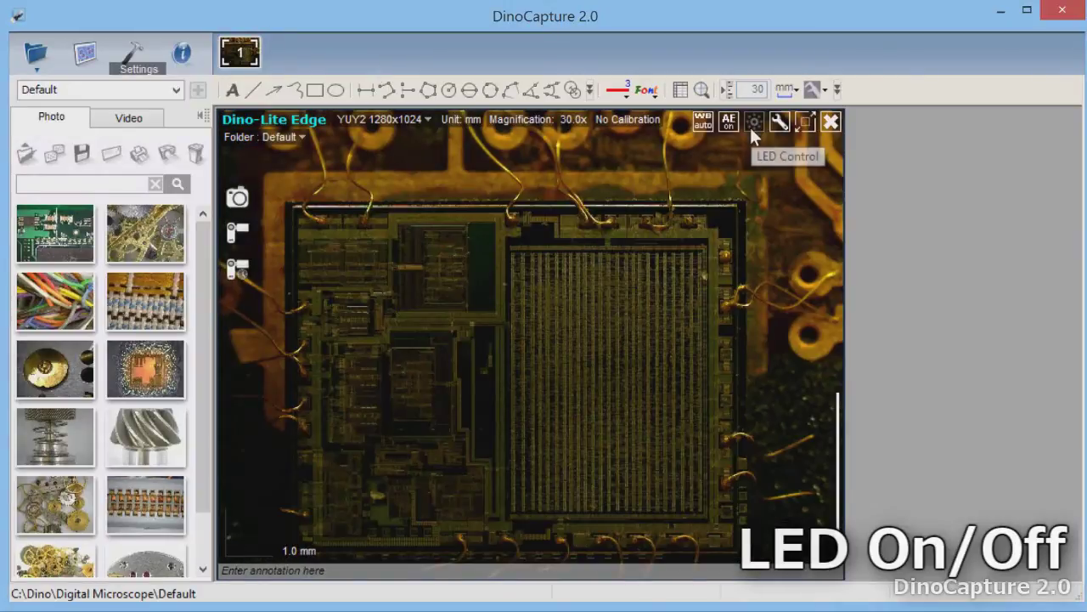
{"action": "left_click", "coordinate": [753, 128]}
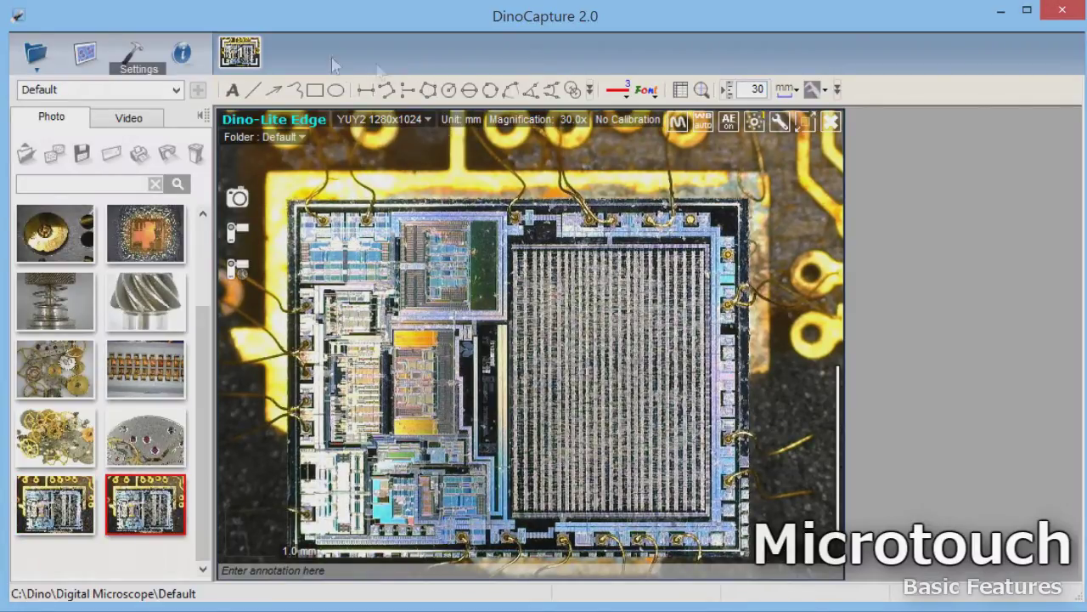
Disable MicroTouch, set full screen to hide tools, and expand the live preview to full screen.
{"action": "left_click", "coordinate": [132, 54]}
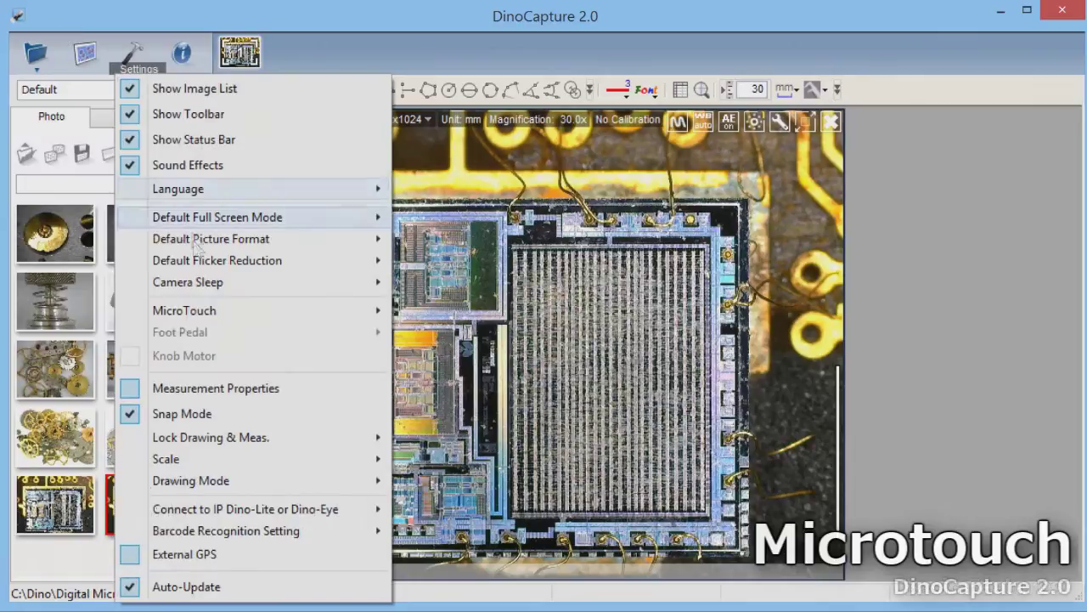
{"action": "mouse_move", "coordinate": [243, 318]}
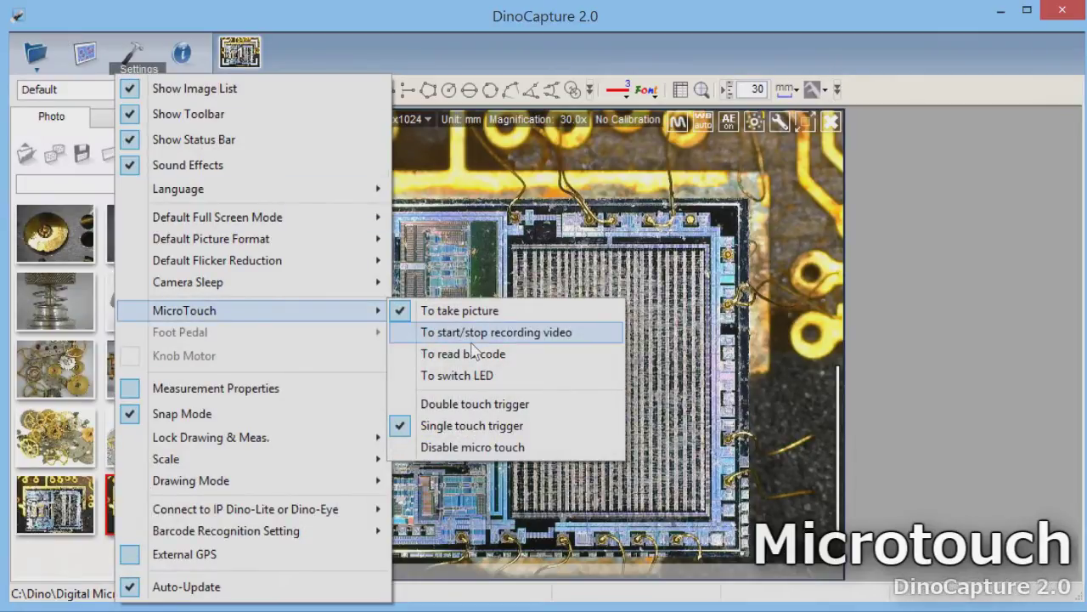
{"action": "left_click", "coordinate": [515, 447]}
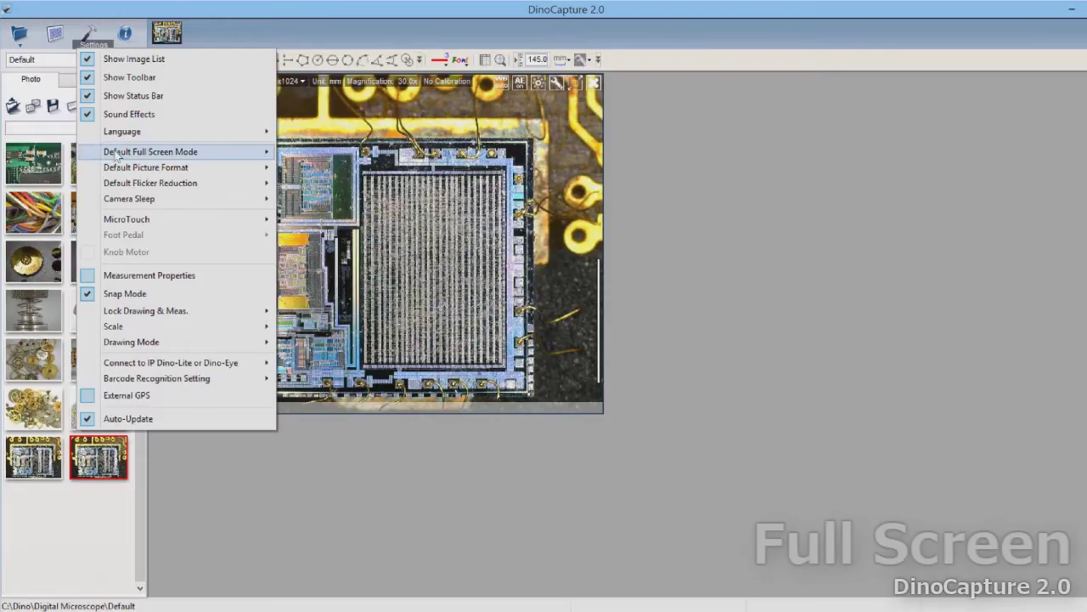
{"action": "left_click", "coordinate": [304, 166]}
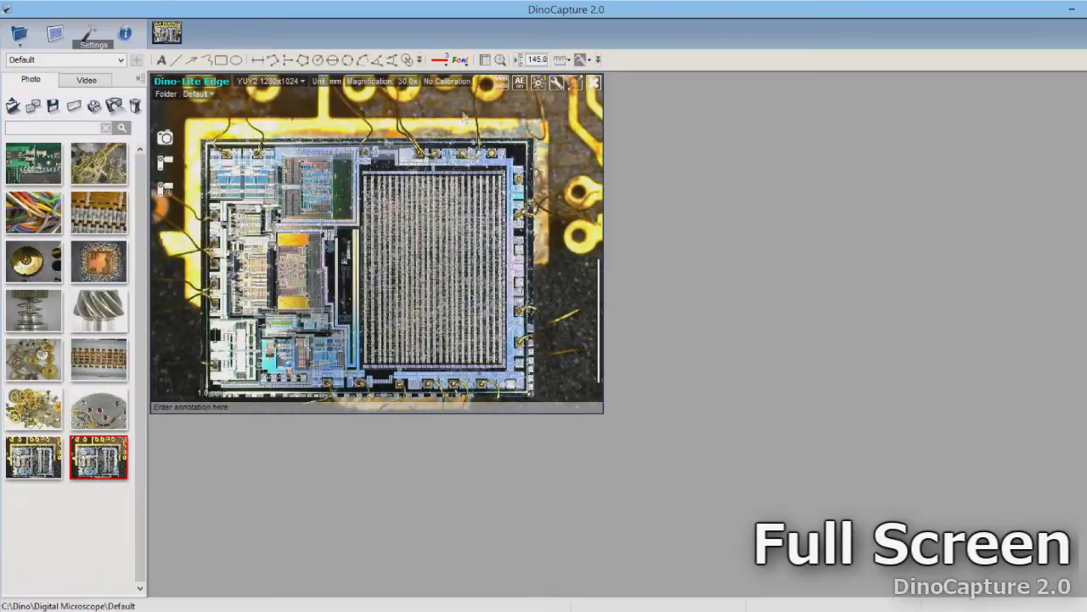
{"action": "left_click", "coordinate": [575, 84]}
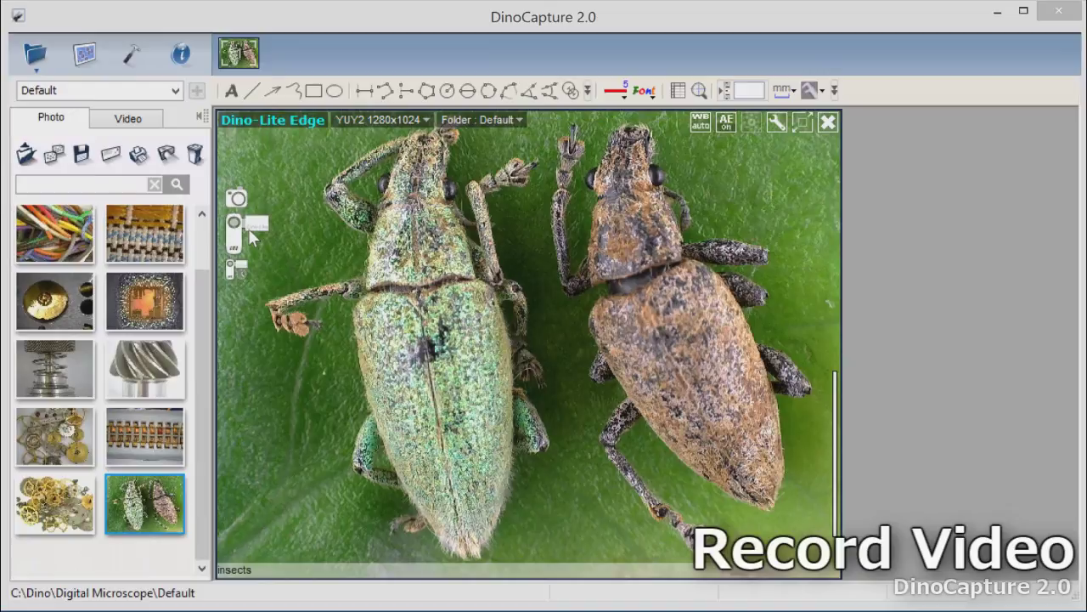
On the Video tab, stop the beetle recording so the clip is saved.
{"action": "left_click", "coordinate": [127, 119]}
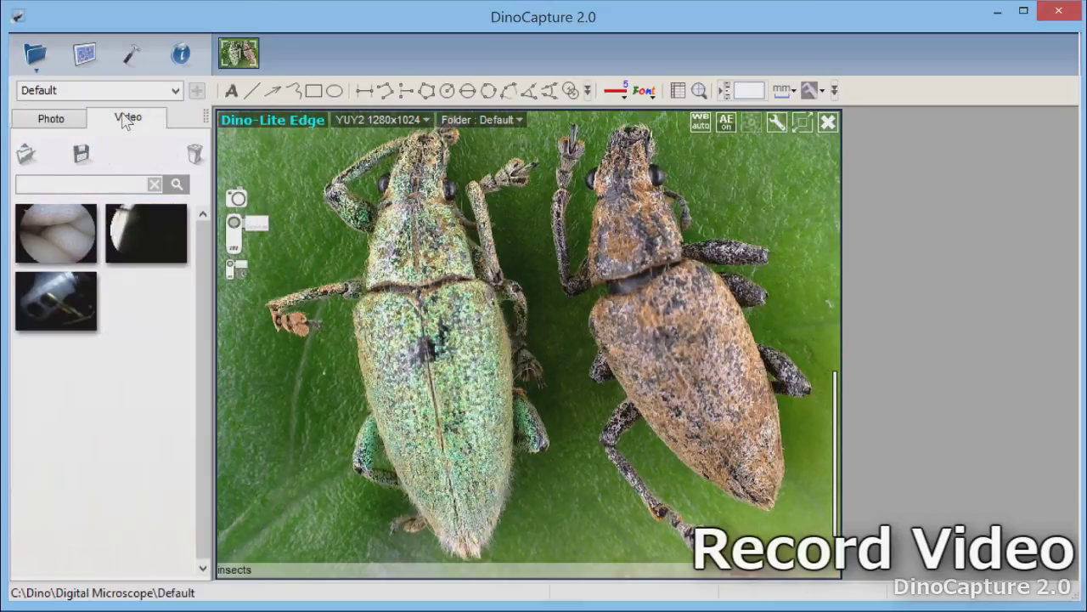
{"action": "left_click", "coordinate": [251, 229]}
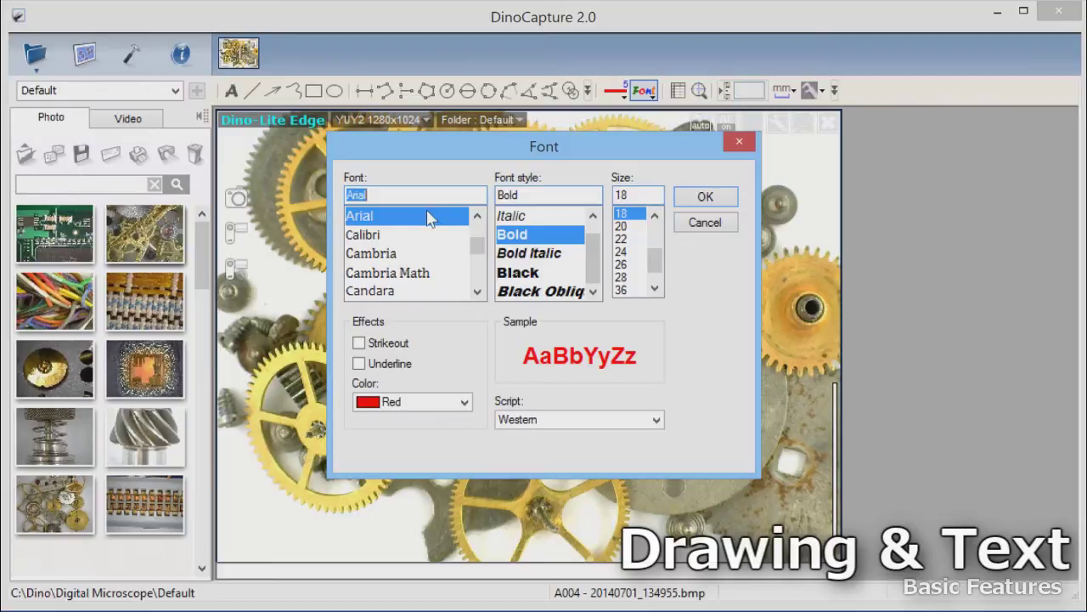
Add a red 'Watch Parts' text label to the image and move it slightly lower.
{"action": "left_click", "coordinate": [705, 197]}
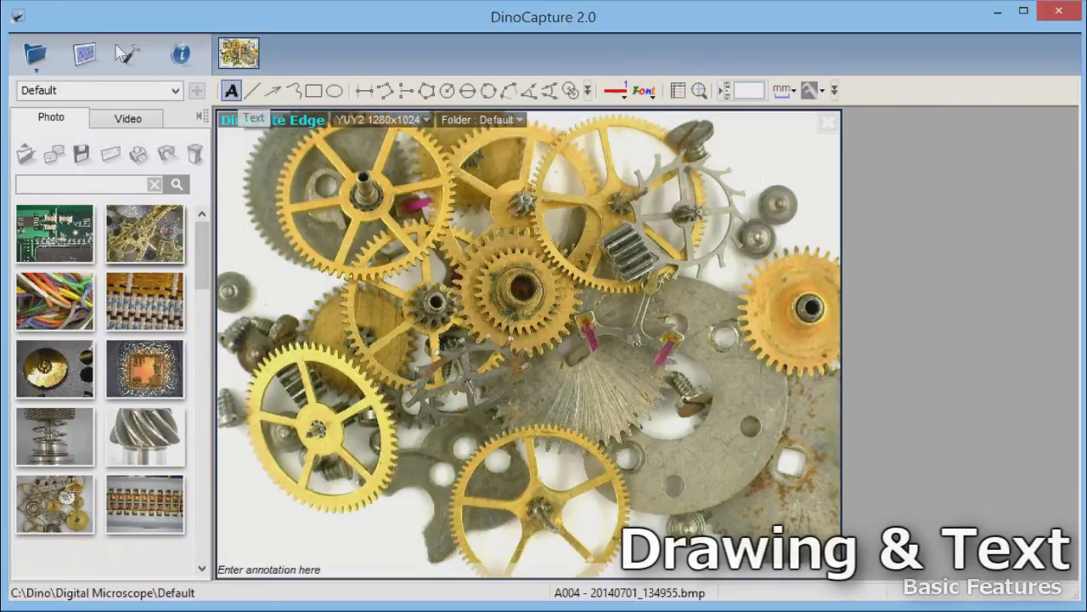
{"action": "left_click_drag", "start_coordinate": [235, 488], "coordinate": [507, 551]}
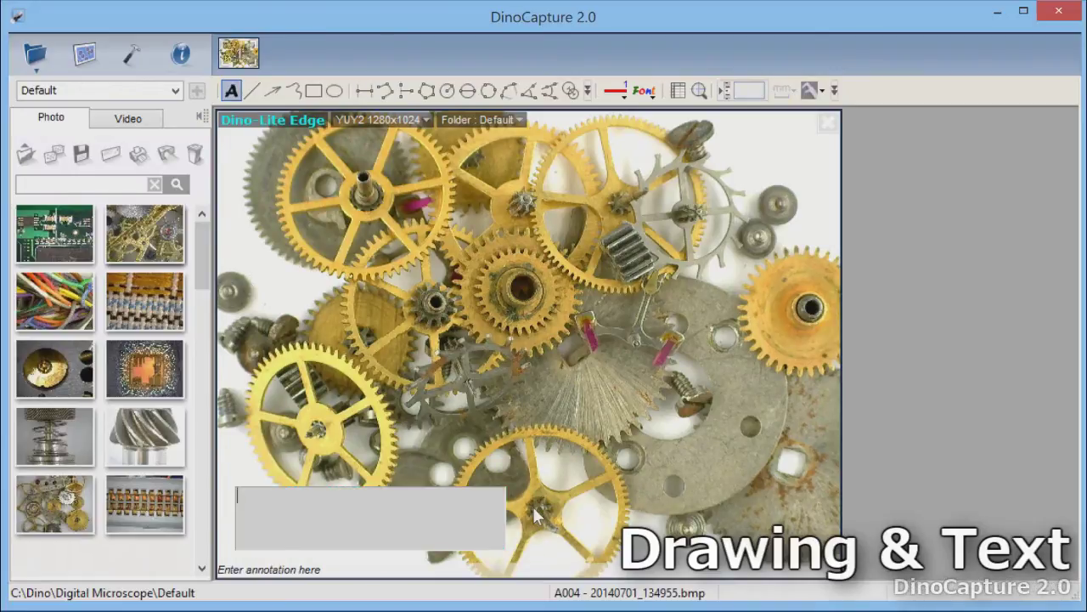
{"action": "type", "text": "Watch "}
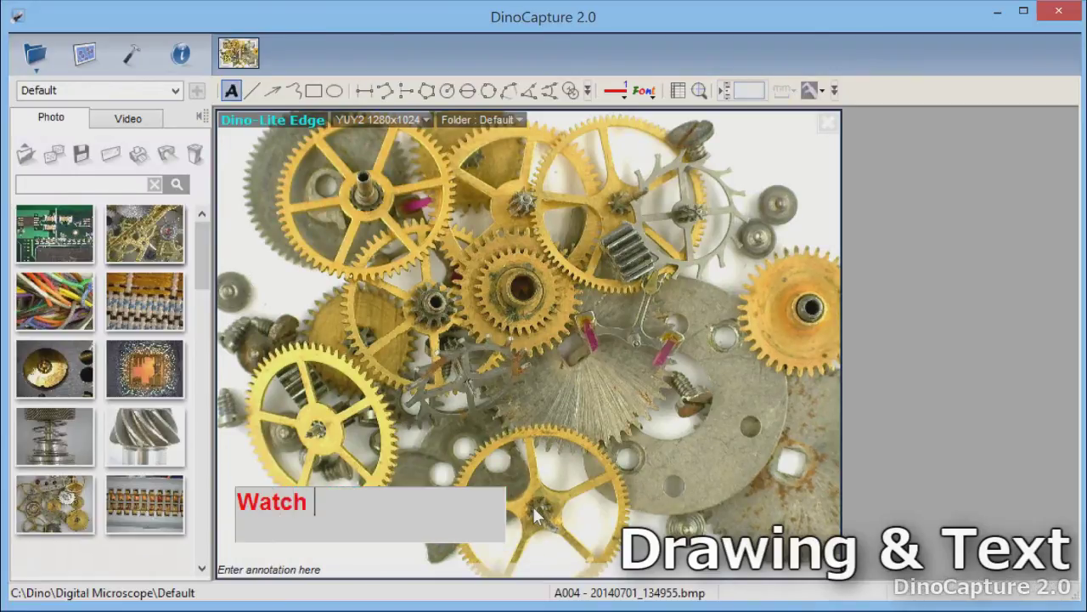
{"action": "type", "text": "Parts"}
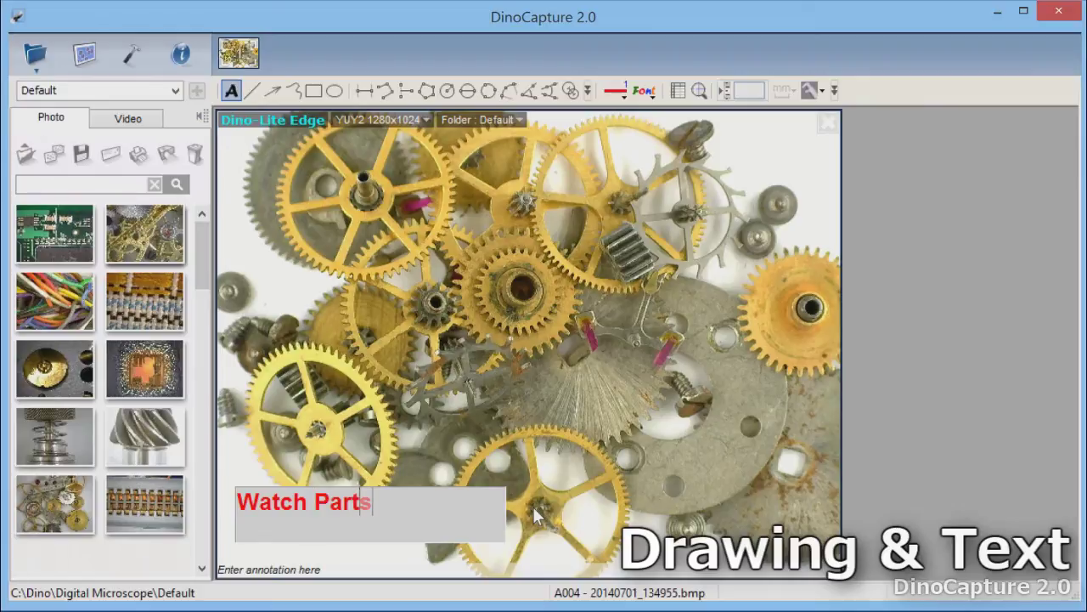
{"action": "left_click", "coordinate": [512, 384]}
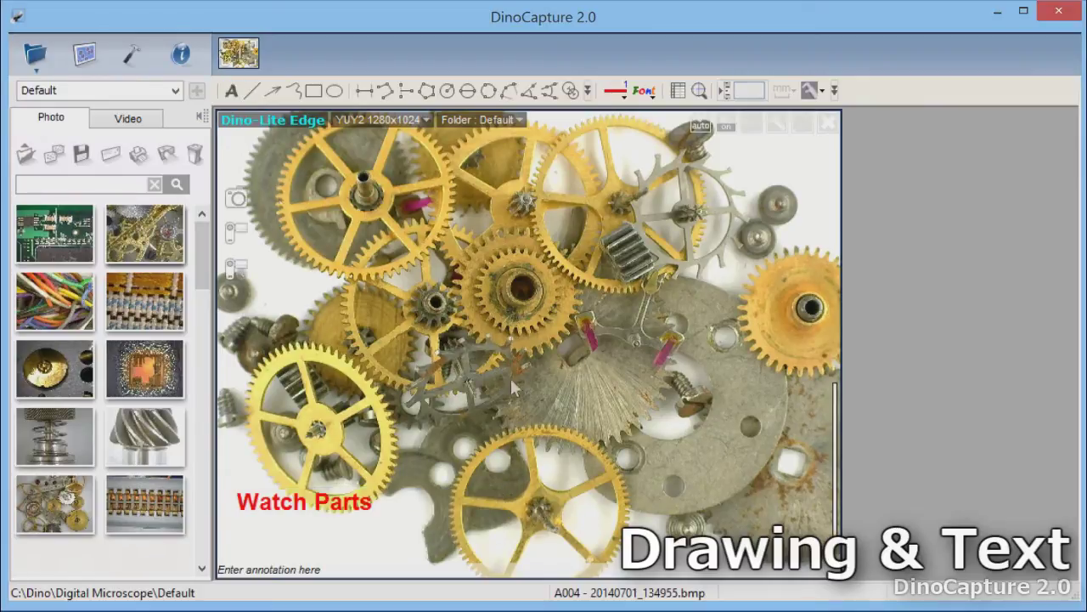
{"action": "left_click", "coordinate": [388, 527]}
{"action": "left_click_drag", "start_coordinate": [390, 528], "coordinate": [390, 553]}
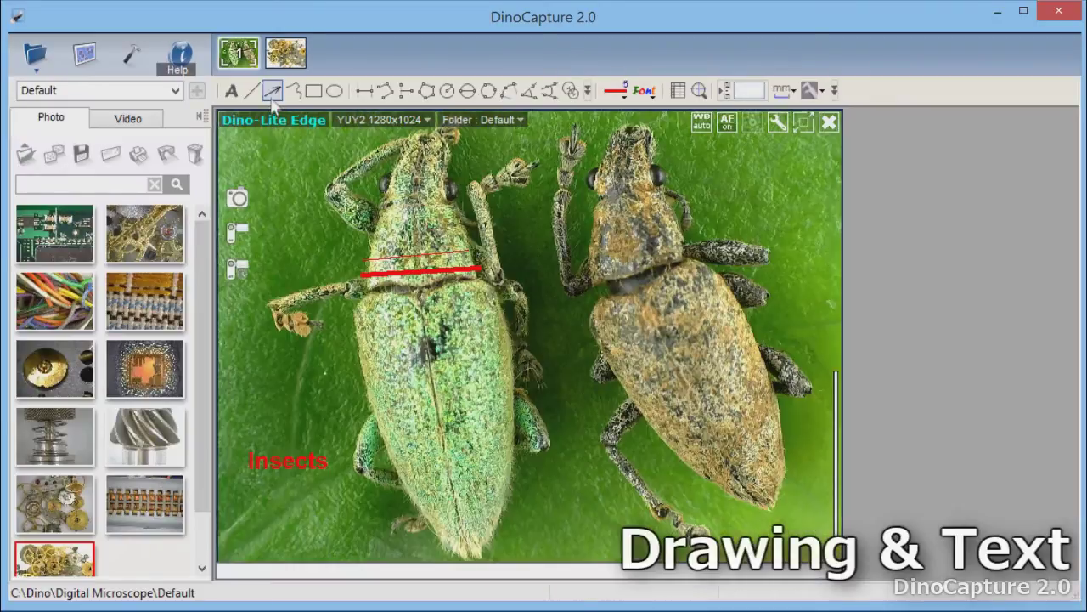
Draw red arrows on both beetles, a rectangle on the right leg, and an ellipse on the left front leg.
{"action": "left_click_drag", "start_coordinate": [544, 177], "coordinate": [622, 237]}
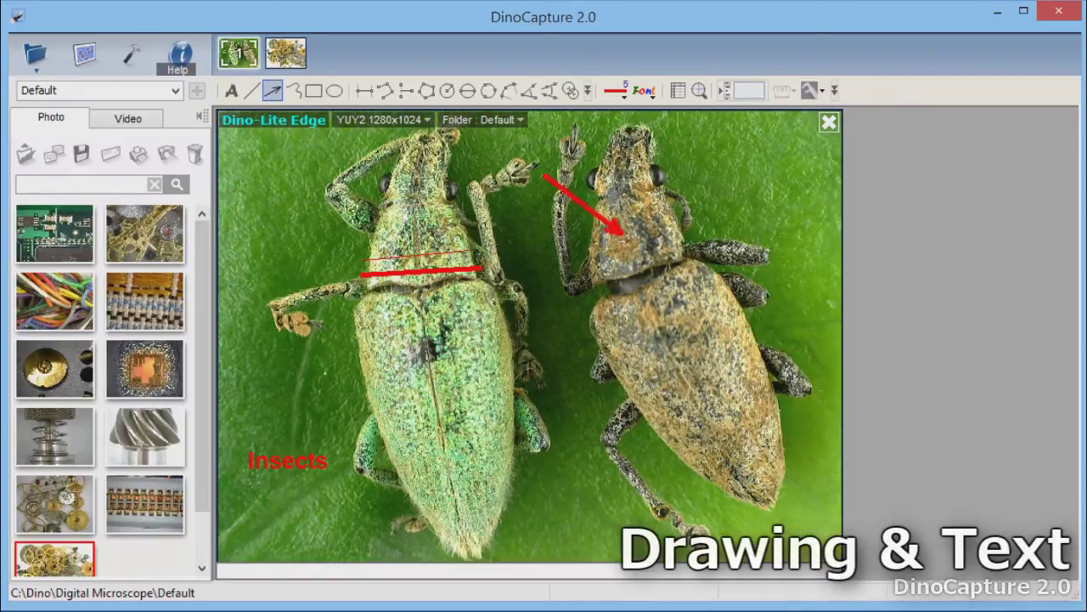
{"action": "left_click_drag", "start_coordinate": [366, 310], "coordinate": [429, 357]}
{"action": "left_click", "coordinate": [313, 91]}
{"action": "left_click_drag", "start_coordinate": [589, 414], "coordinate": [657, 450]}
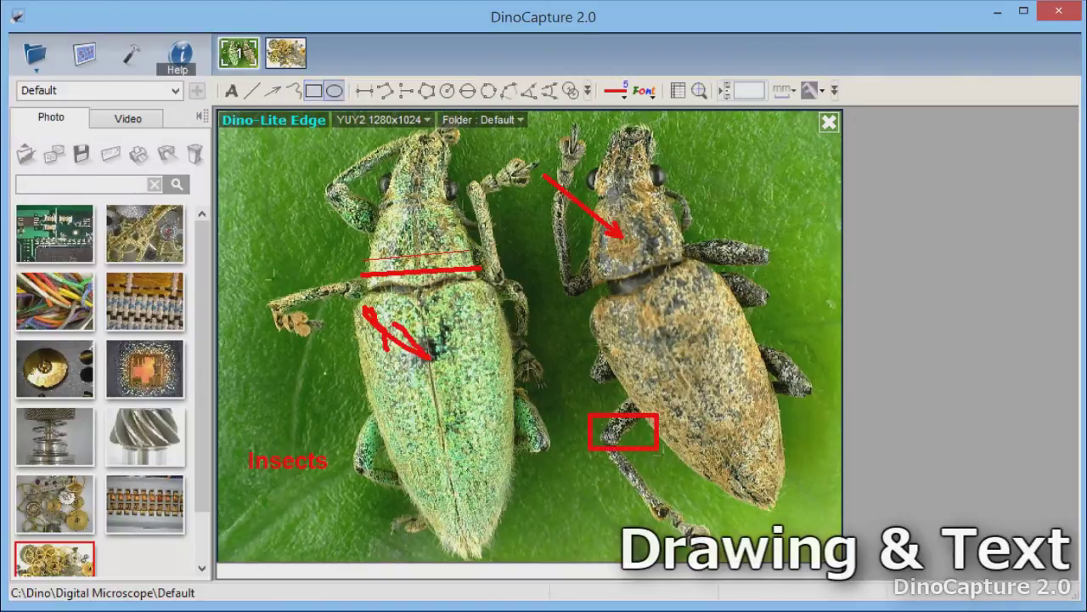
{"action": "left_click", "coordinate": [334, 90]}
{"action": "mouse_move", "coordinate": [266, 272]}
{"action": "left_mouse_down"}
{"action": "mouse_move", "coordinate": [321, 328]}
{"action": "mouse_move", "coordinate": [350, 333]}
{"action": "left_mouse_up"}
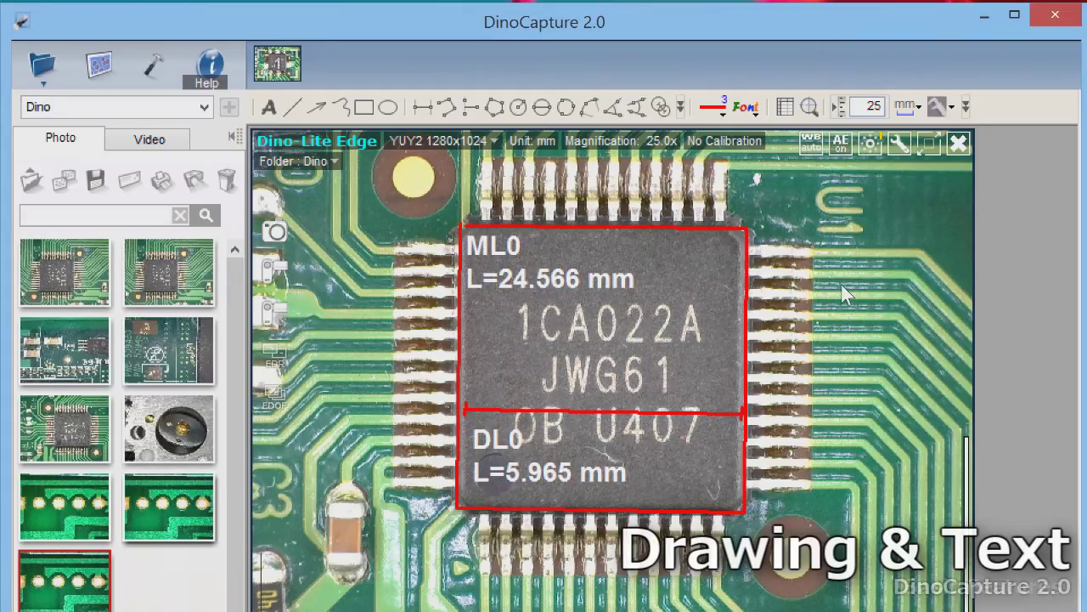
Clear all drawings and measurements from the preview.
{"action": "right_click", "coordinate": [841, 284]}
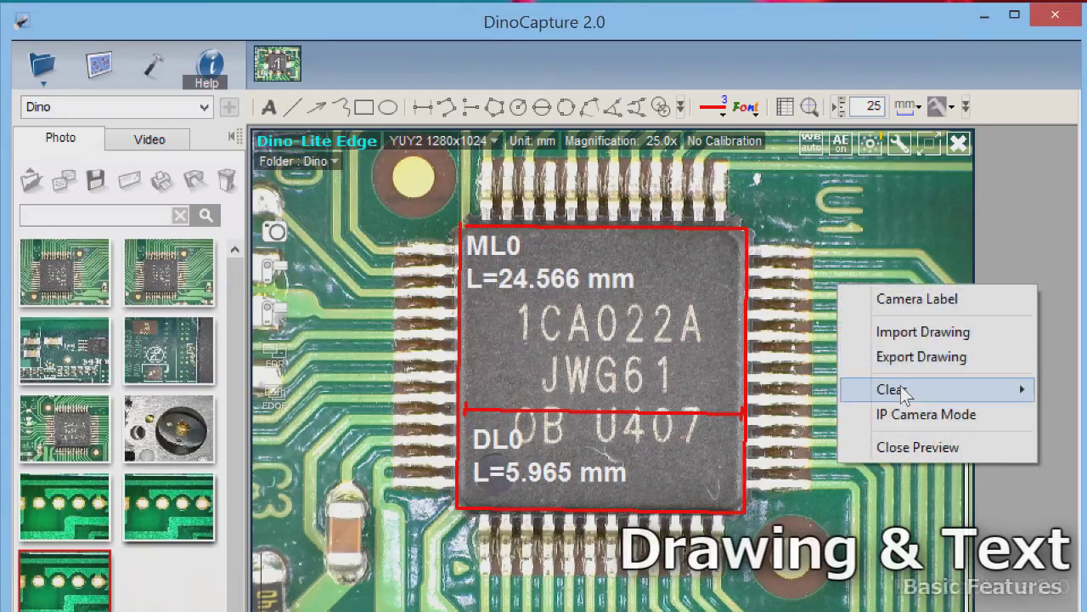
{"action": "mouse_move", "coordinate": [901, 386]}
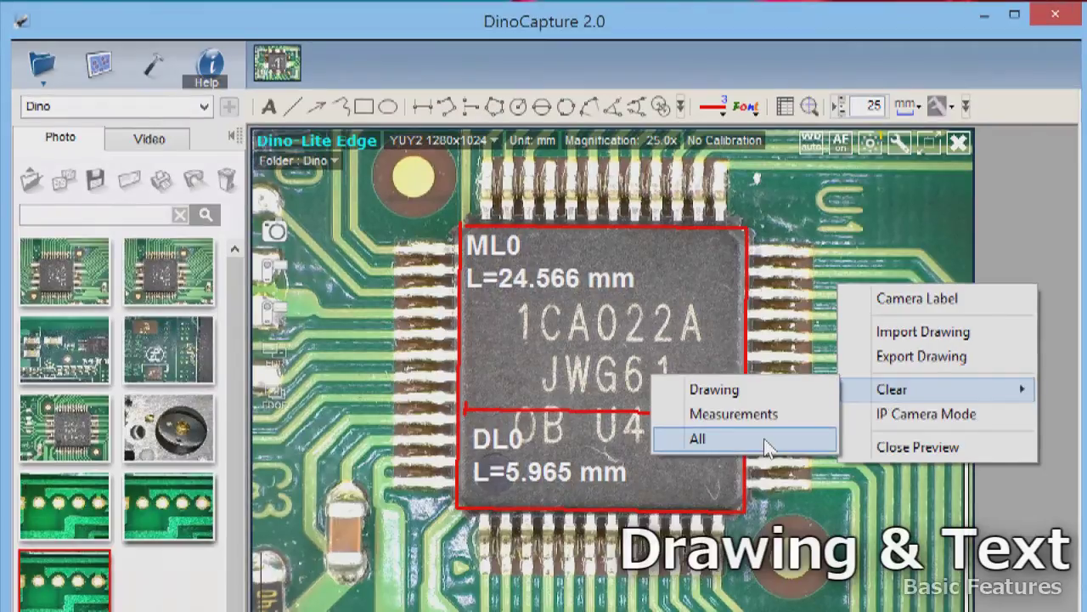
{"action": "left_click", "coordinate": [764, 439]}
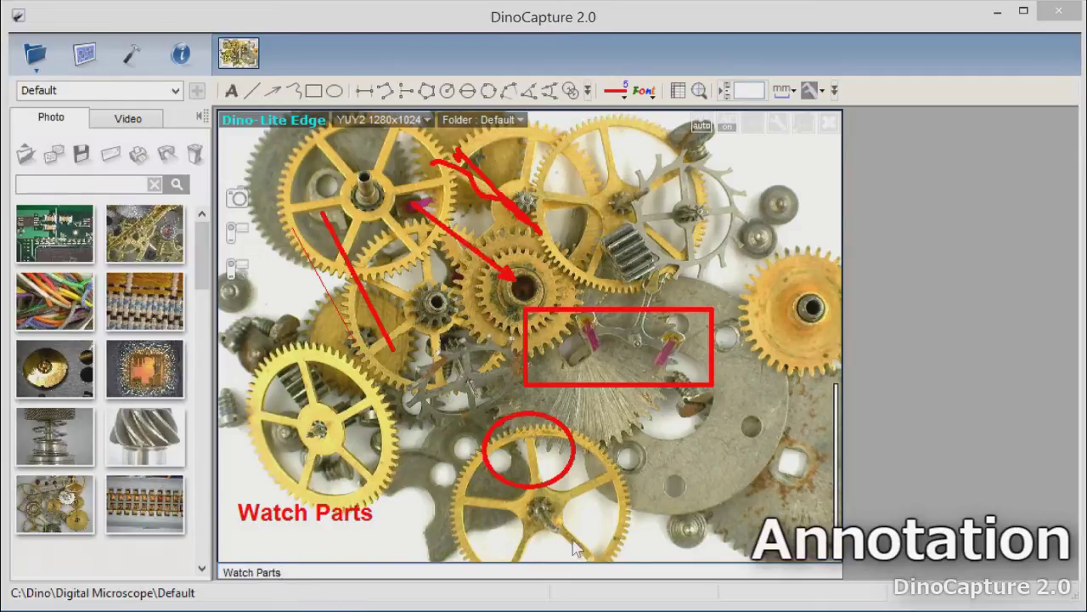
Capture the annotated gears photo and open it by searching the gallery for 'Watch parts'.
{"action": "left_click", "coordinate": [243, 199]}
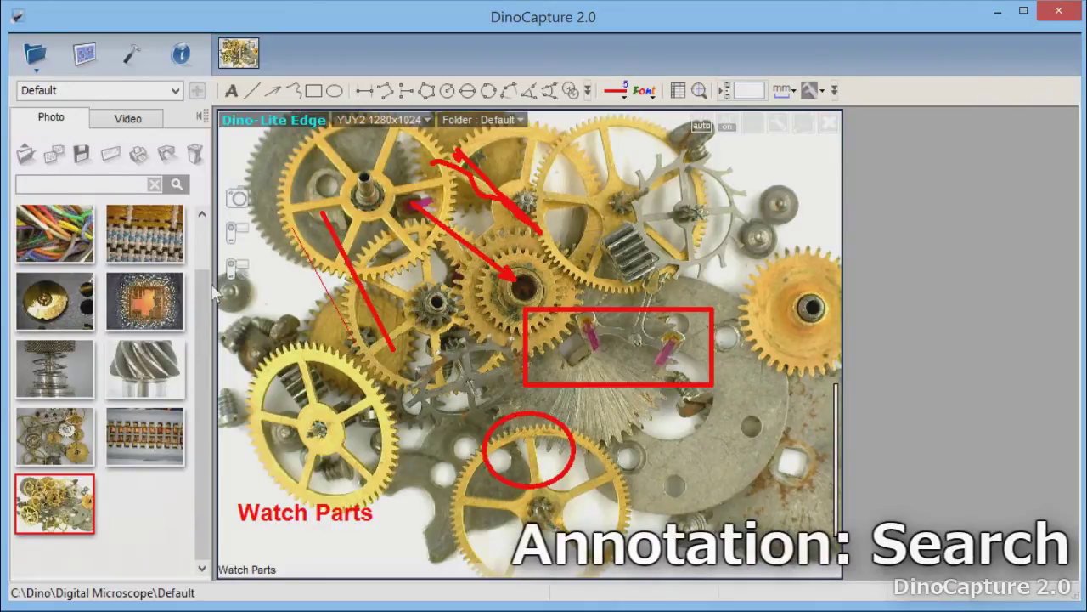
{"action": "scroll", "coordinate": [208, 289], "scroll_direction": "up", "scroll_amount": 1}
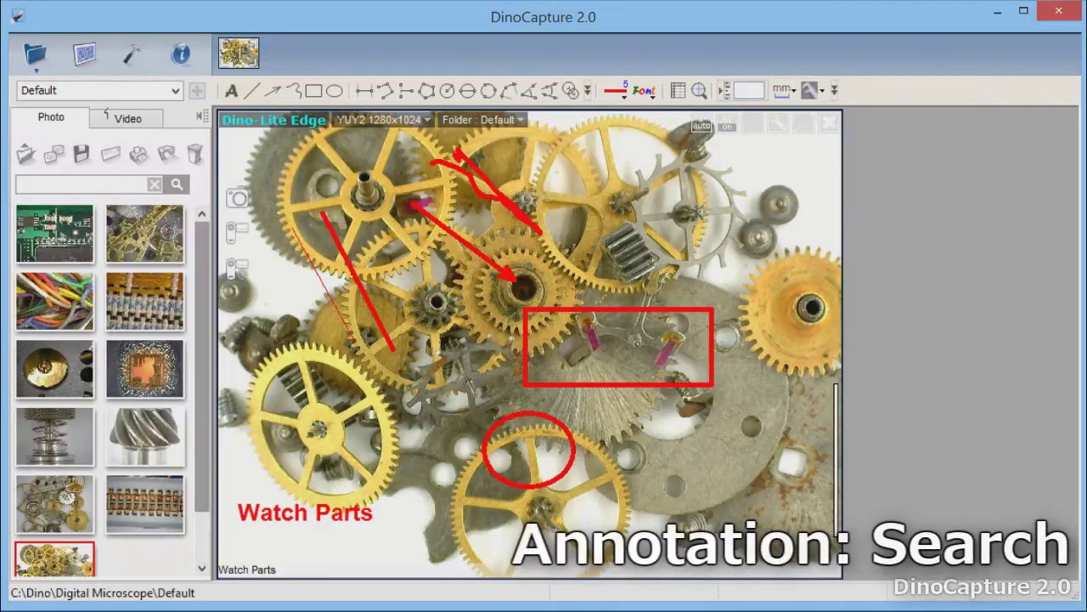
{"action": "left_click", "coordinate": [118, 186]}
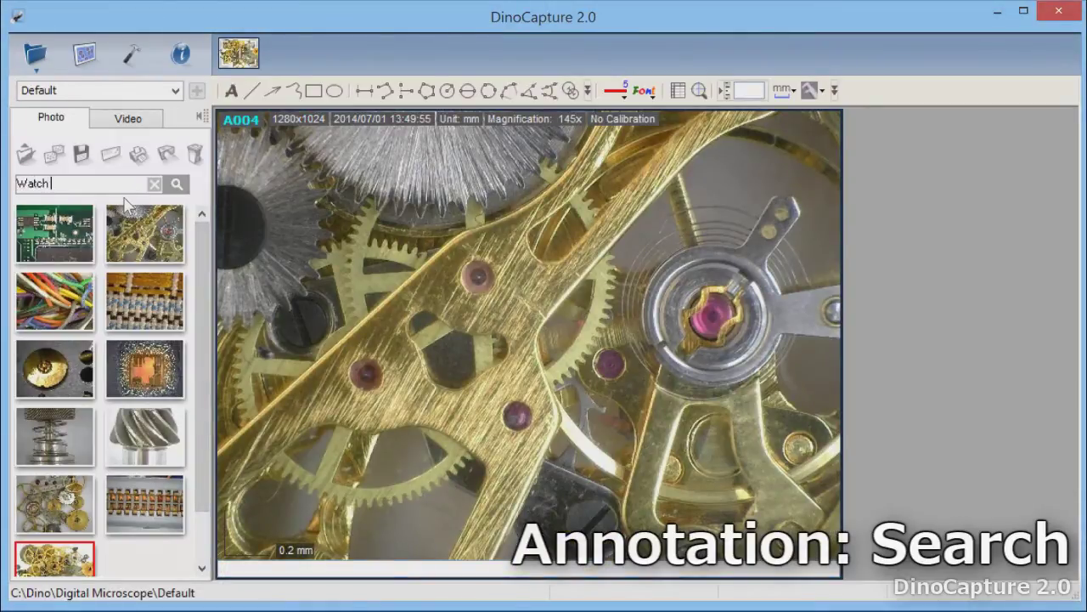
{"action": "type", "text": "Watch parts"}
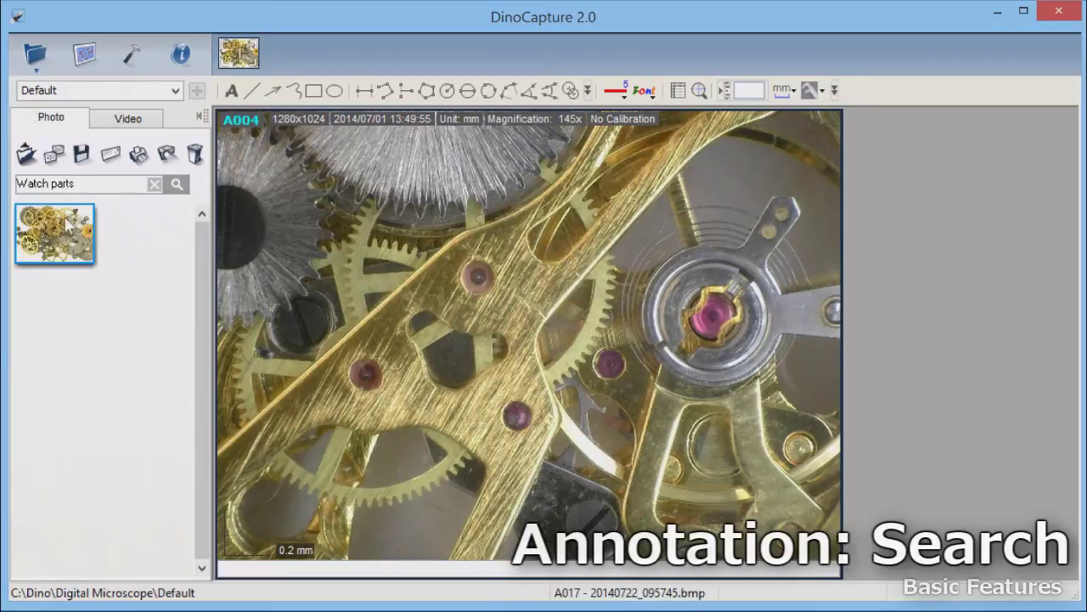
{"action": "double_click", "coordinate": [61, 223]}
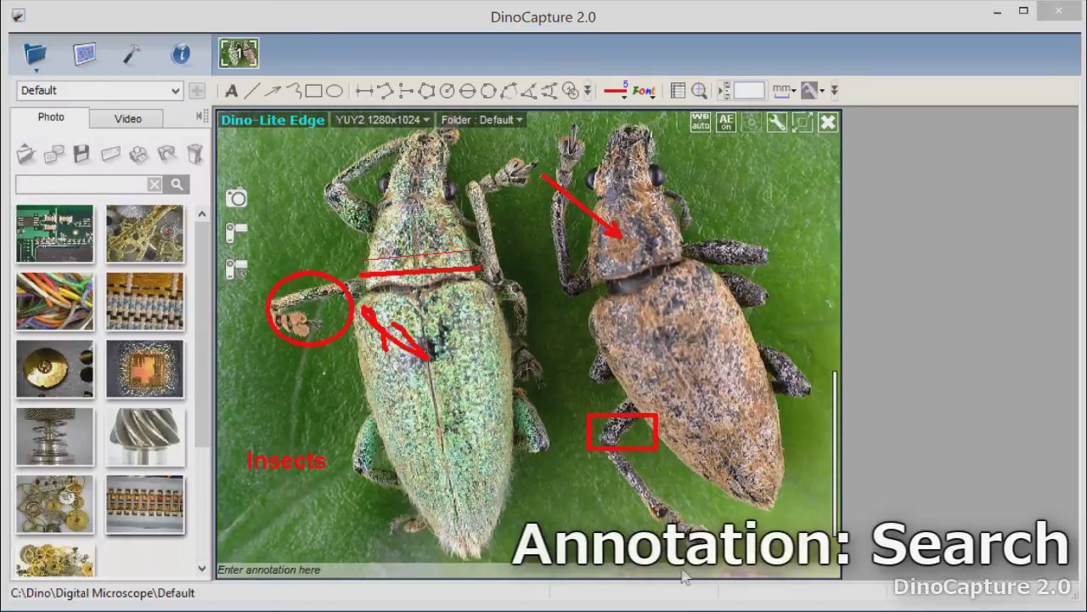
Annotate the beetle view as insects, capture it, and open it via a gallery search.
{"action": "left_click", "coordinate": [683, 570]}
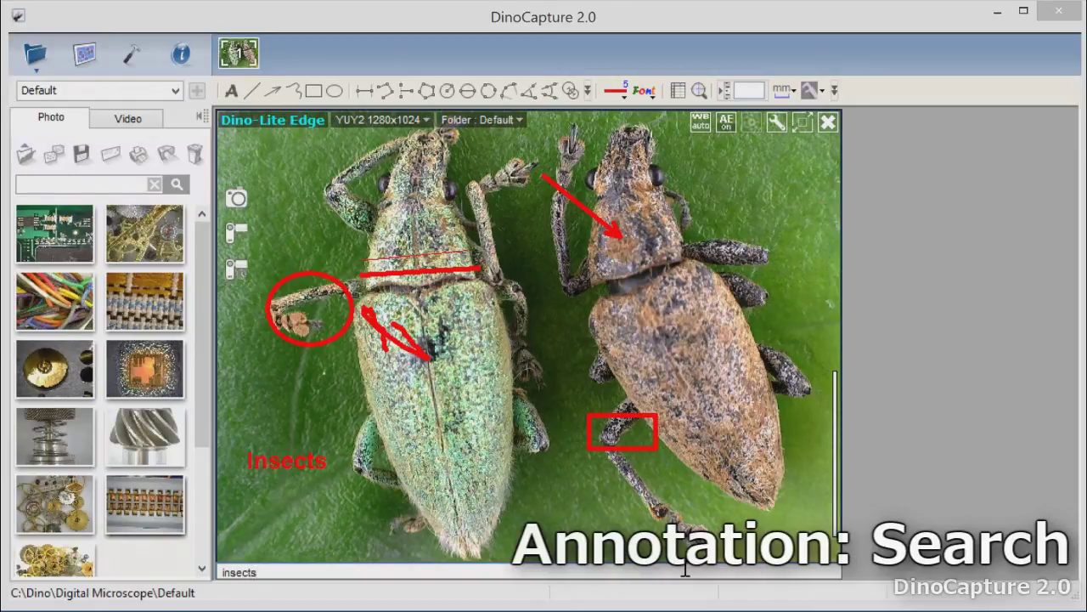
{"action": "key", "text": "Return"}
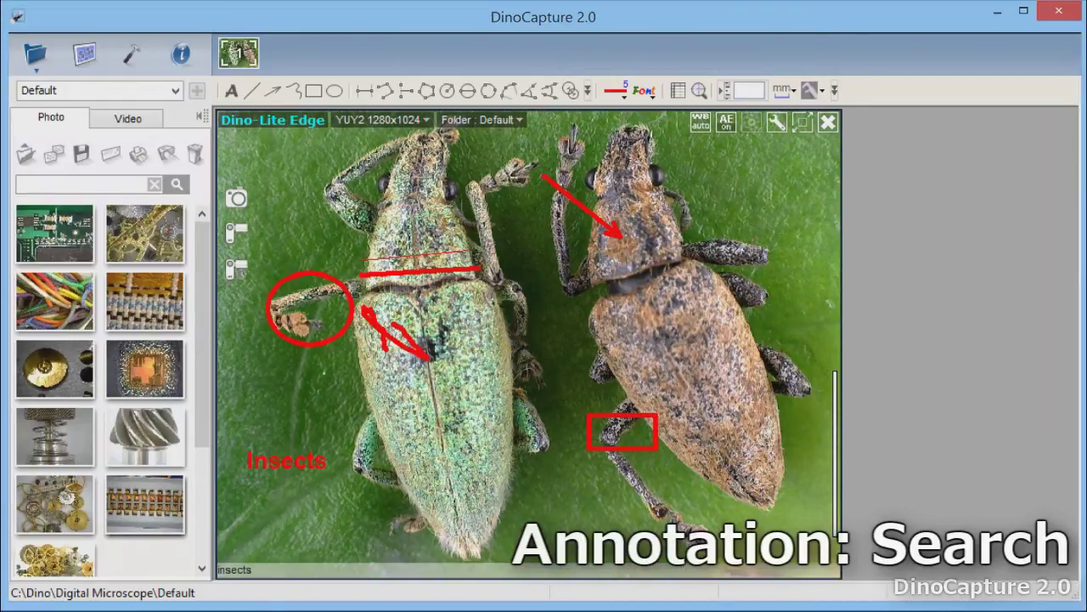
{"action": "left_click", "coordinate": [238, 198]}
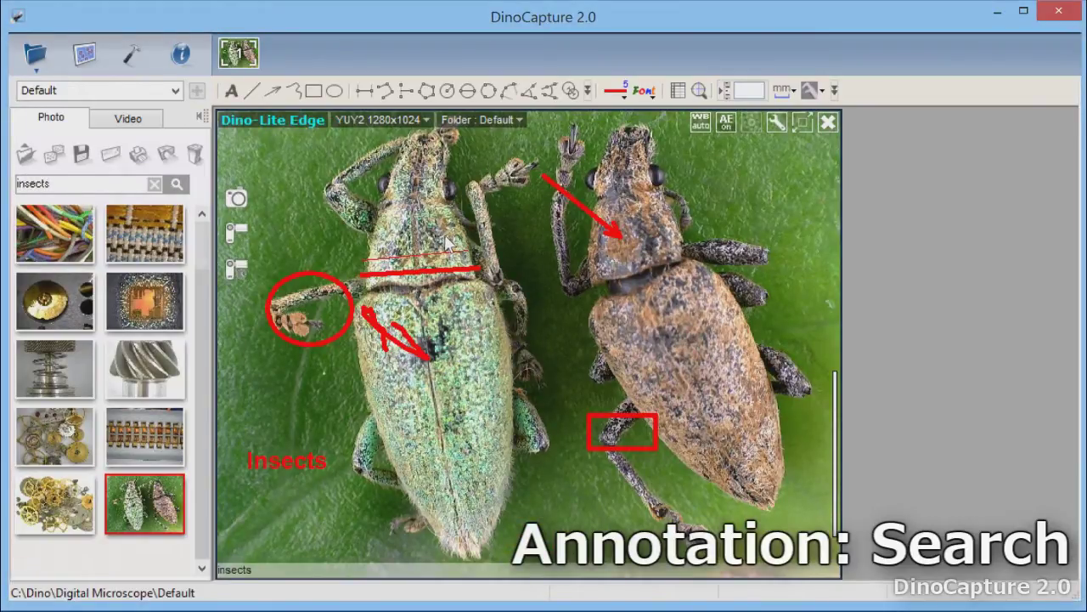
{"action": "key", "text": "Return"}
{"action": "double_click", "coordinate": [61, 225]}
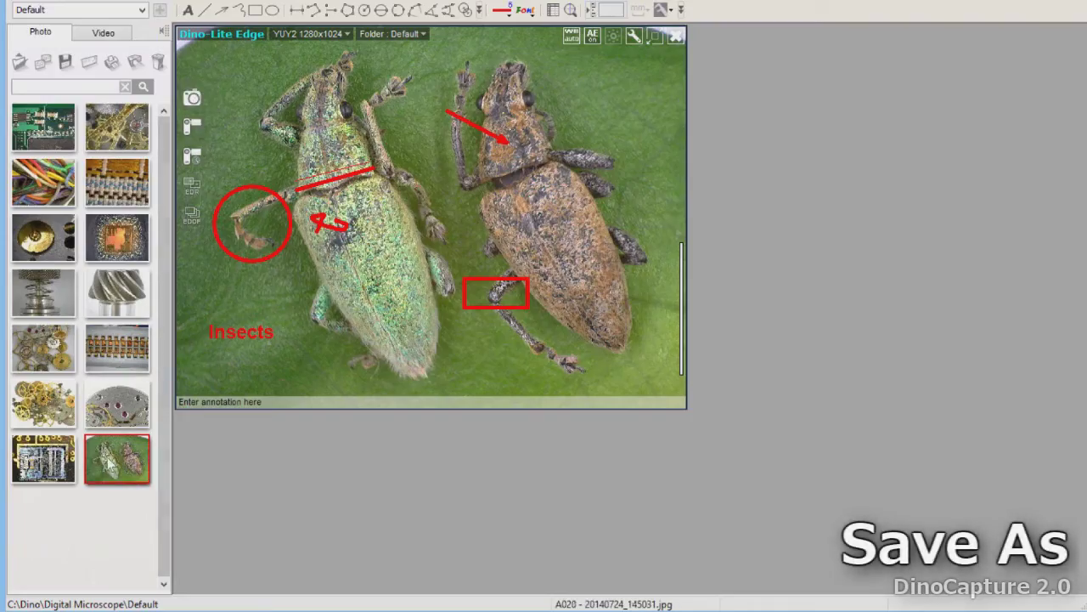
Save the insects photo to the Desktop as 'Insects' in JPG format.
{"action": "right_click", "coordinate": [118, 459]}
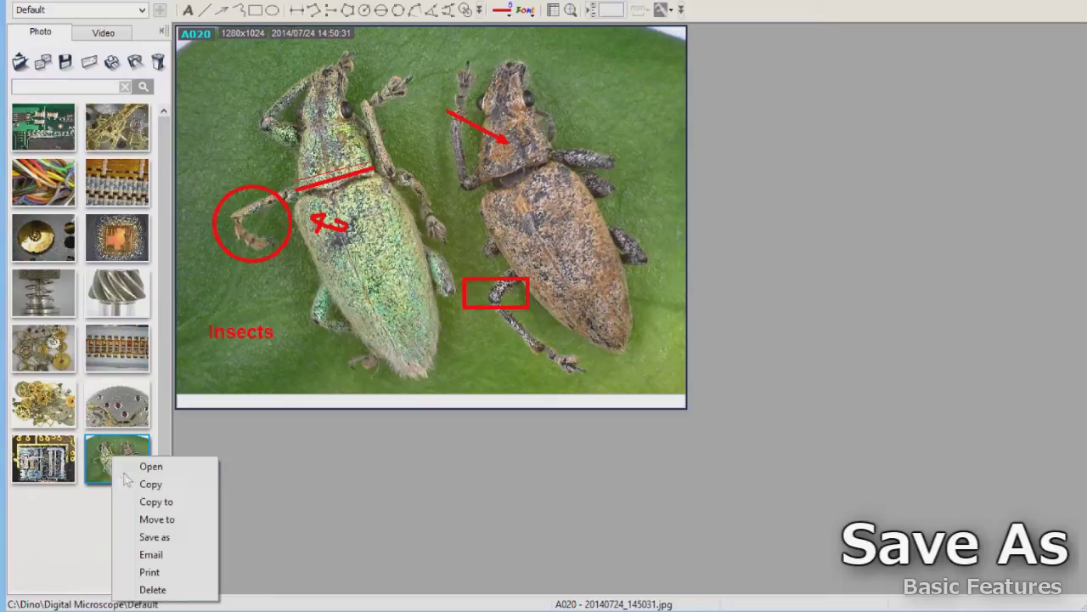
{"action": "left_click", "coordinate": [145, 536]}
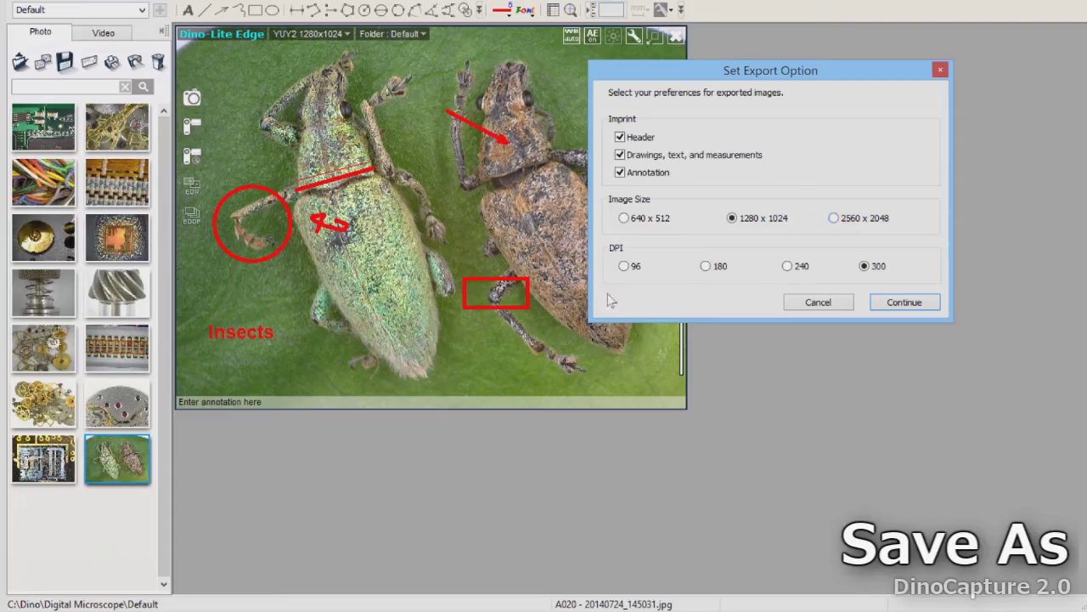
{"action": "left_click", "coordinate": [904, 302]}
{"action": "type", "text": "Inse"}
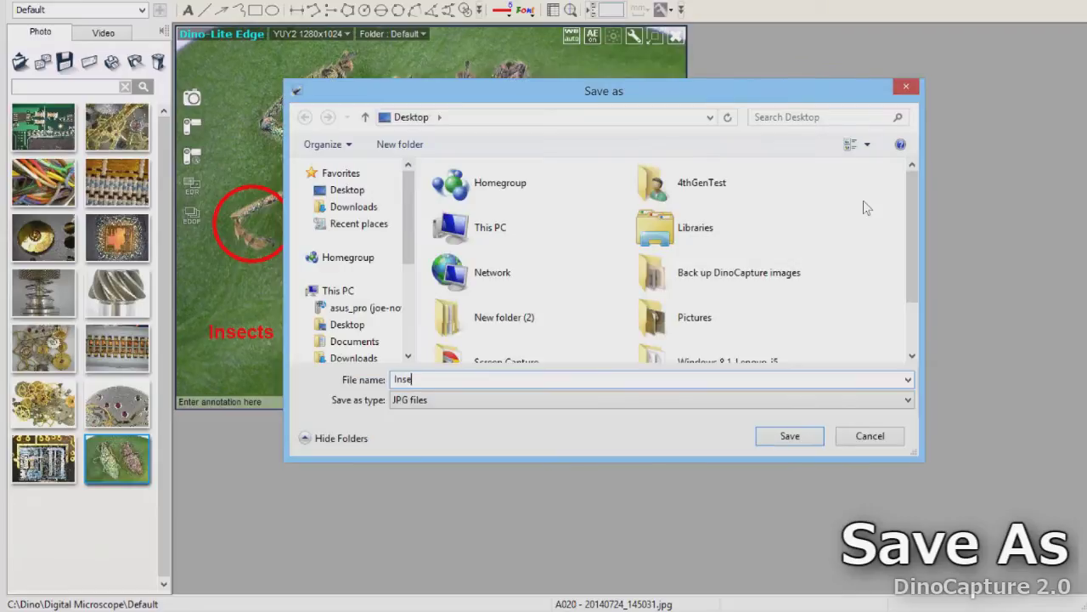
{"action": "type", "text": "cts"}
{"action": "left_click", "coordinate": [774, 399]}
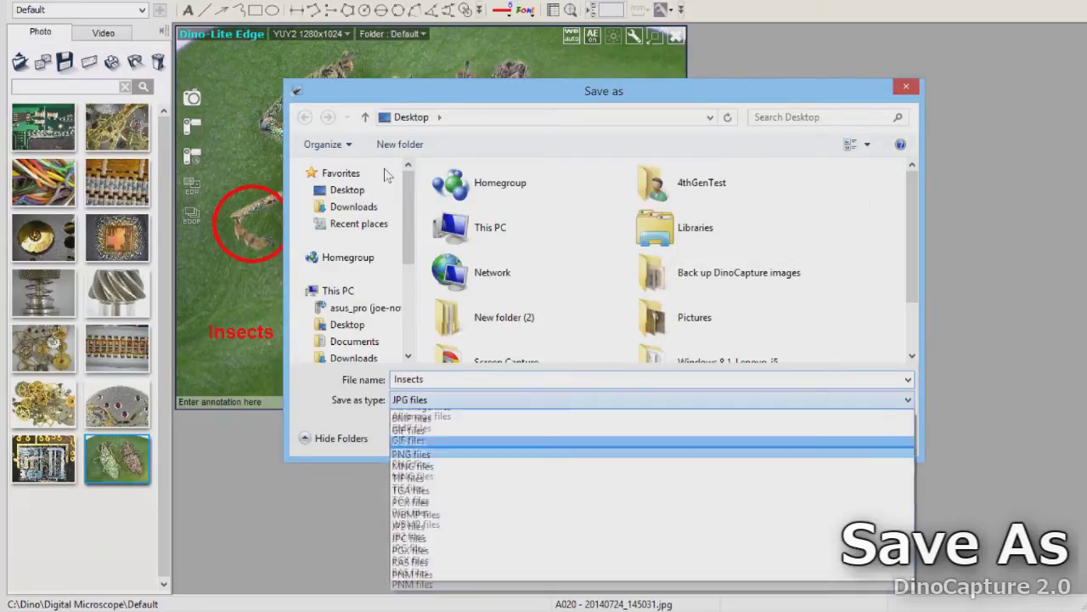
{"action": "left_click", "coordinate": [720, 452]}
{"action": "left_click", "coordinate": [788, 436]}
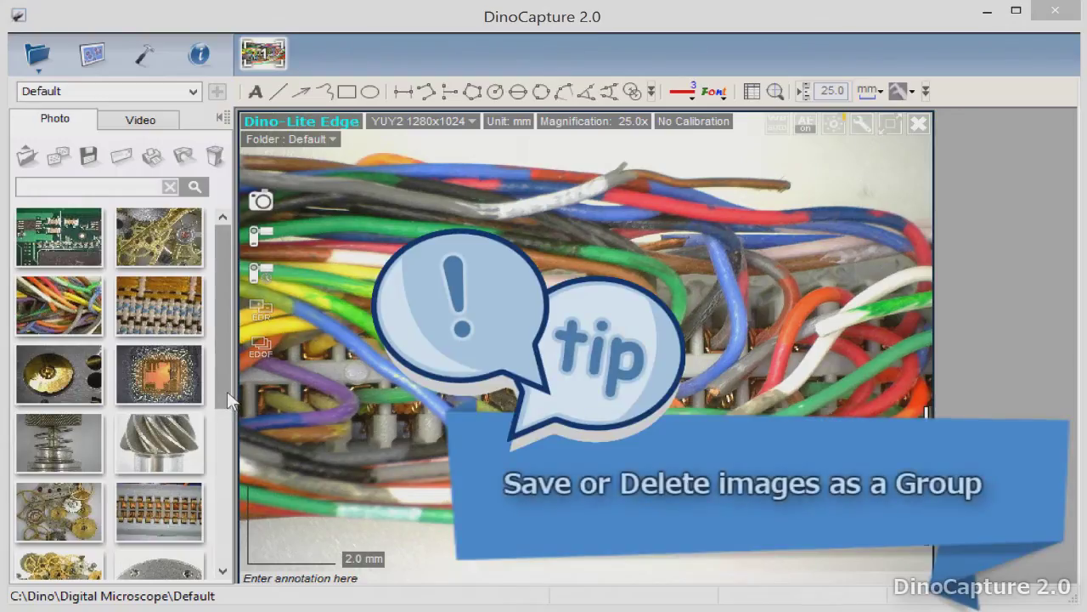
{"action": "left_click_drag", "start_coordinate": [226, 391], "coordinate": [227, 544]}
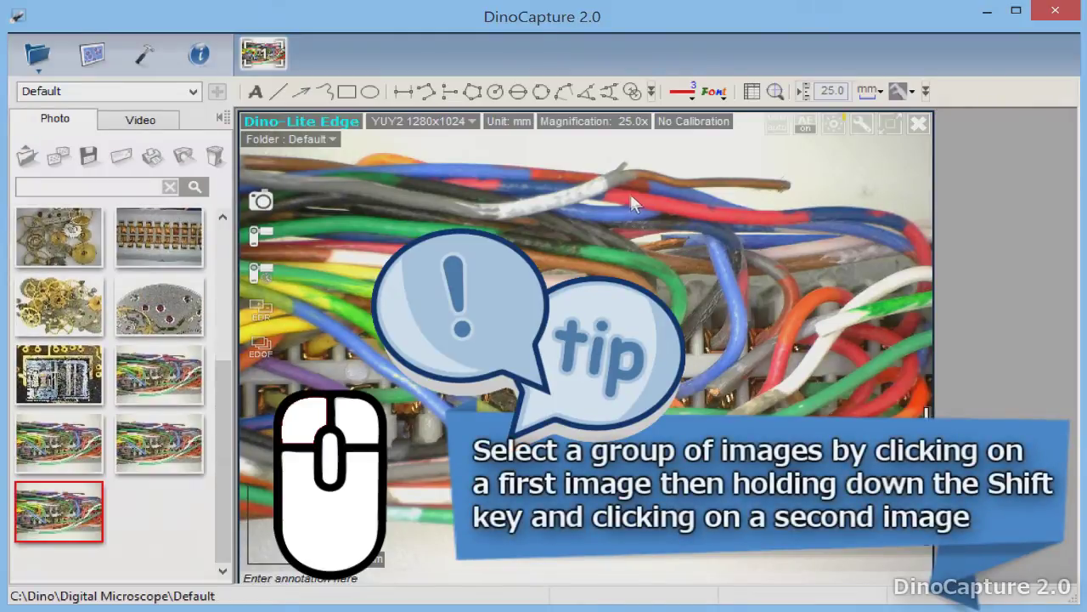
Select the consecutive range of wire-bundle photos and delete them from the gallery.
{"action": "left_click", "coordinate": [162, 387]}
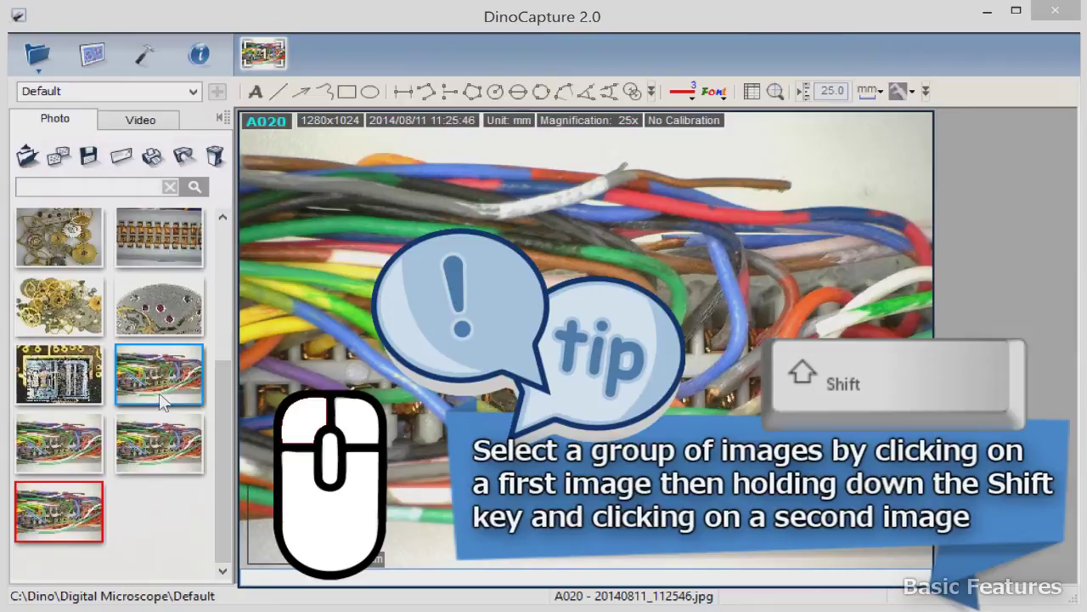
{"action": "left_click", "coordinate": [59, 511], "text": "shift"}
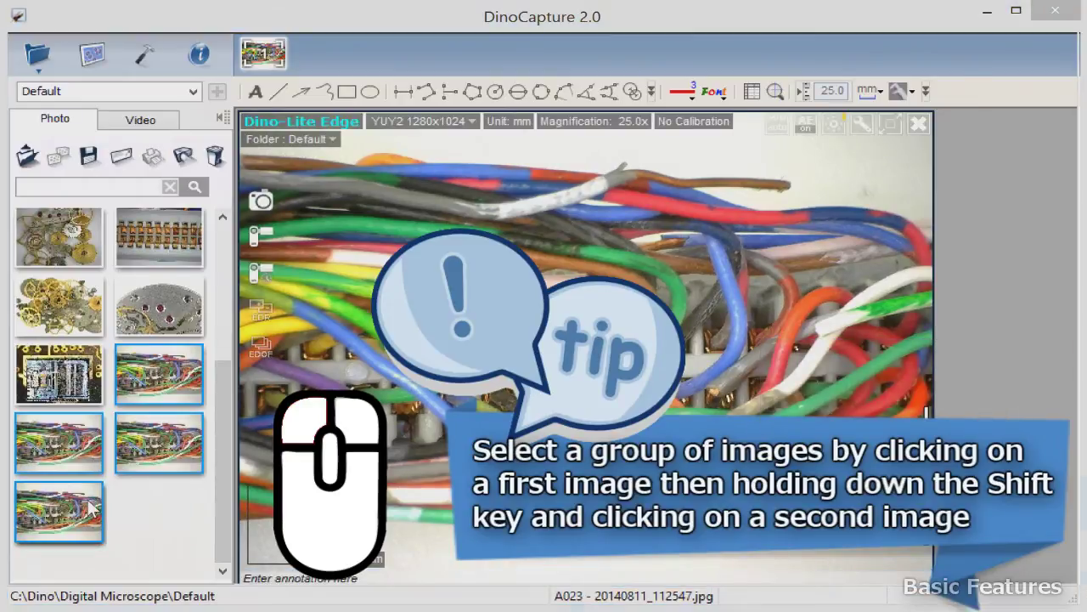
{"action": "right_click", "coordinate": [158, 395]}
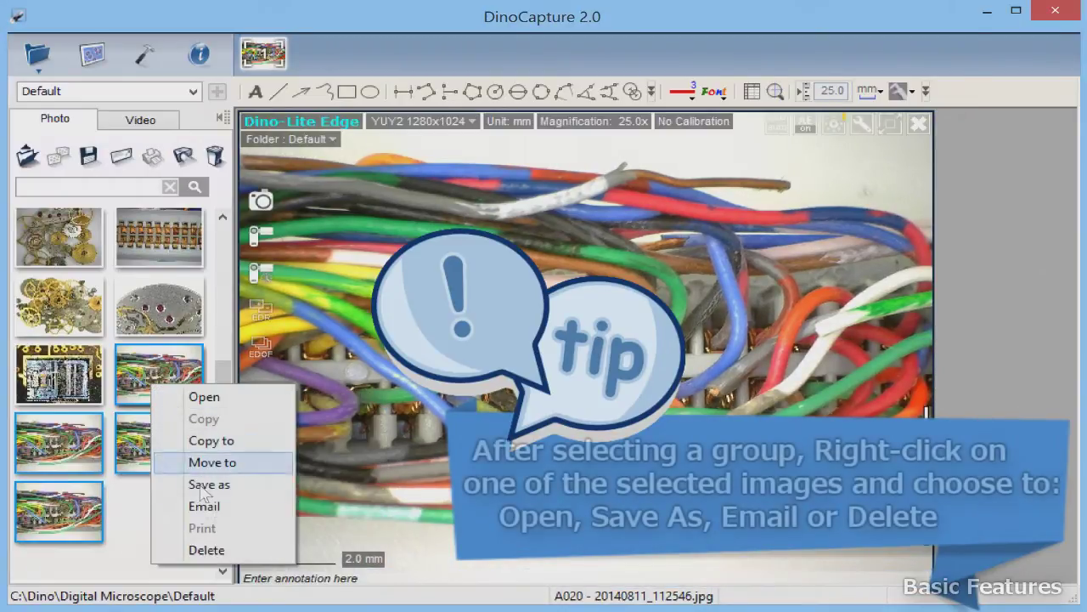
{"action": "left_click", "coordinate": [209, 549]}
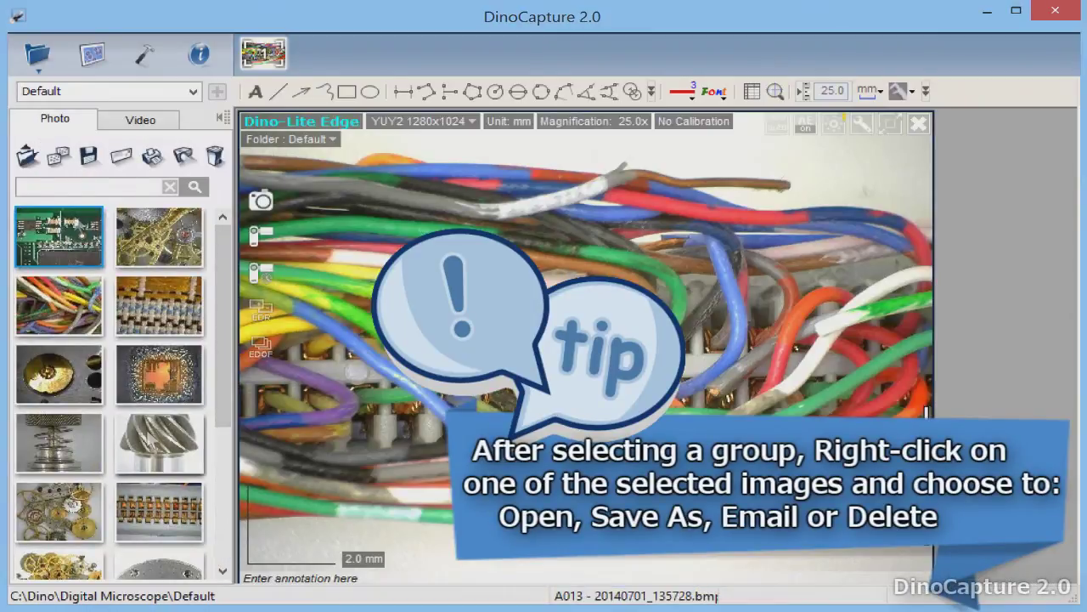
Save the photos selected down to the gear image as files, then bring up actions for individually picked photos.
{"action": "left_click", "coordinate": [153, 438], "text": "shift"}
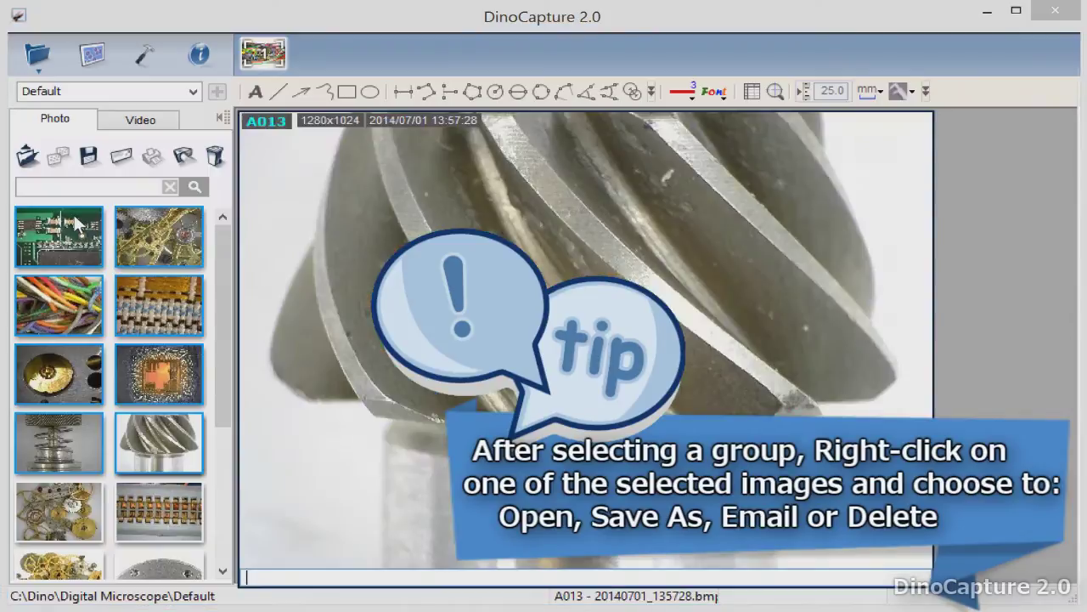
{"action": "right_click", "coordinate": [149, 435]}
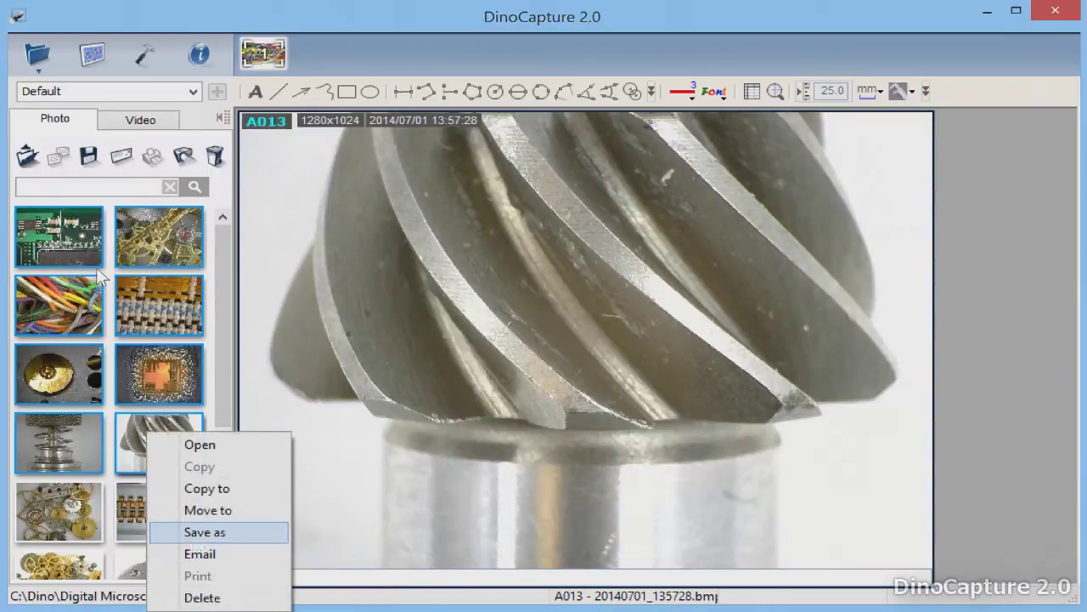
{"action": "left_click", "coordinate": [205, 532]}
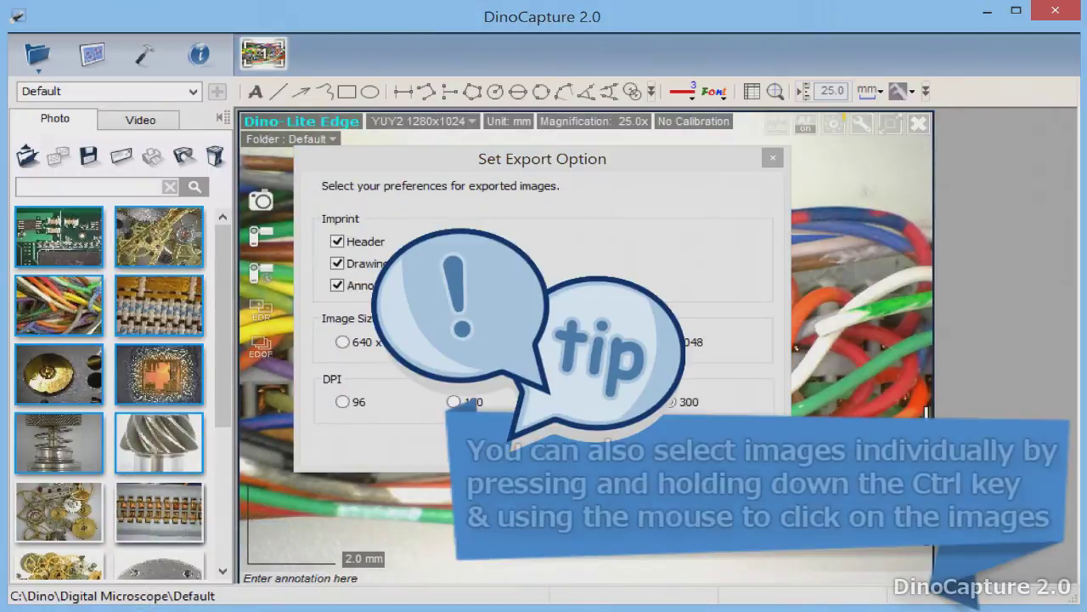
{"action": "key", "text": "Return"}
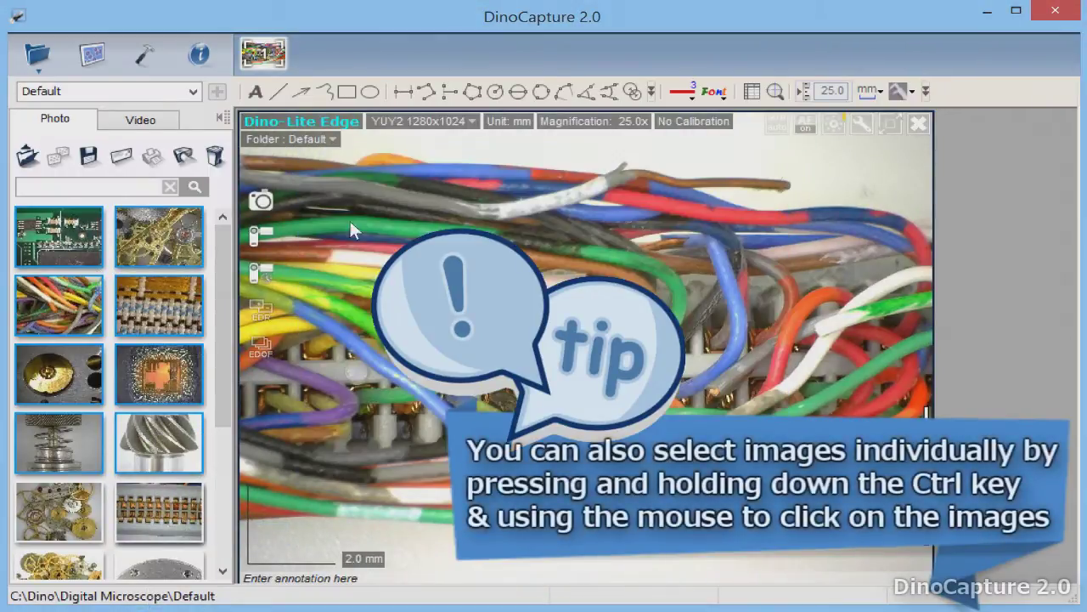
{"action": "type", "text": "D"}
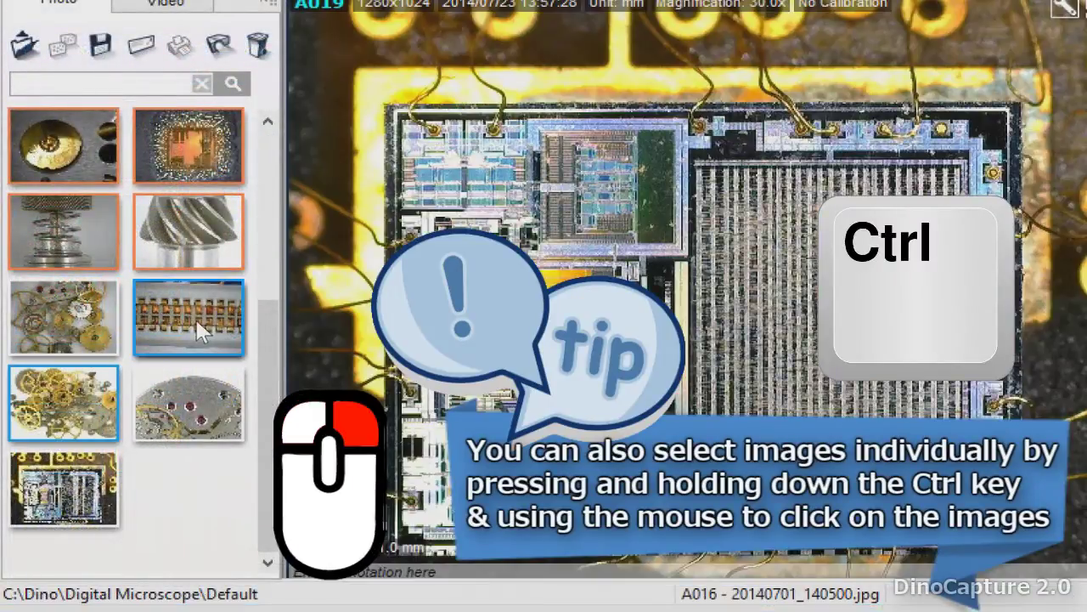
{"action": "right_click", "coordinate": [199, 322]}
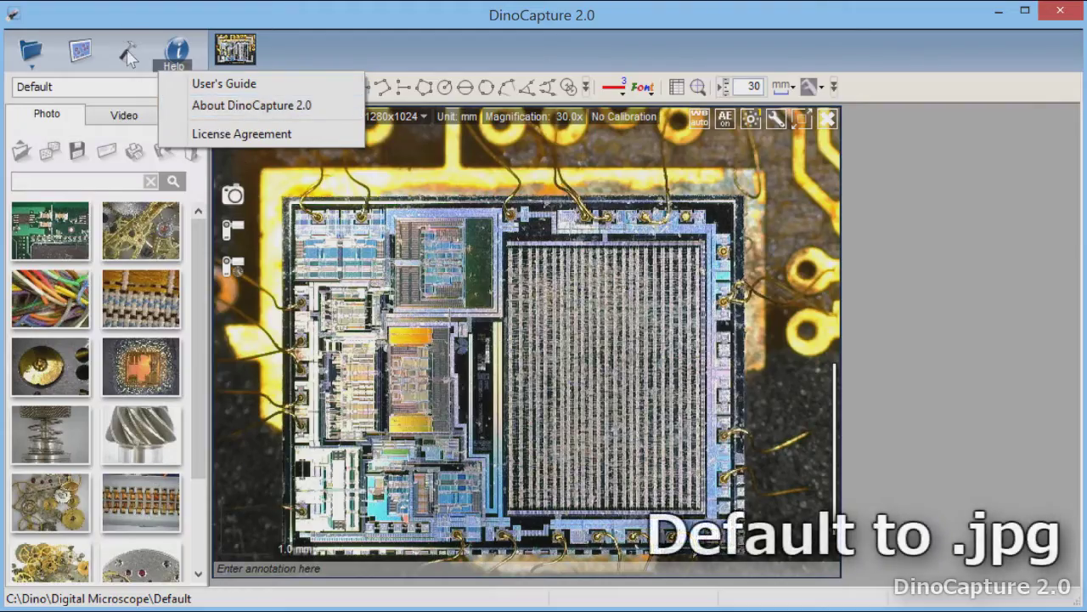
Change Settings > Default Picture Format from BMP to JPG so new snapshots save as .jpg.
{"action": "left_click", "coordinate": [128, 56]}
{"action": "mouse_move", "coordinate": [183, 244]}
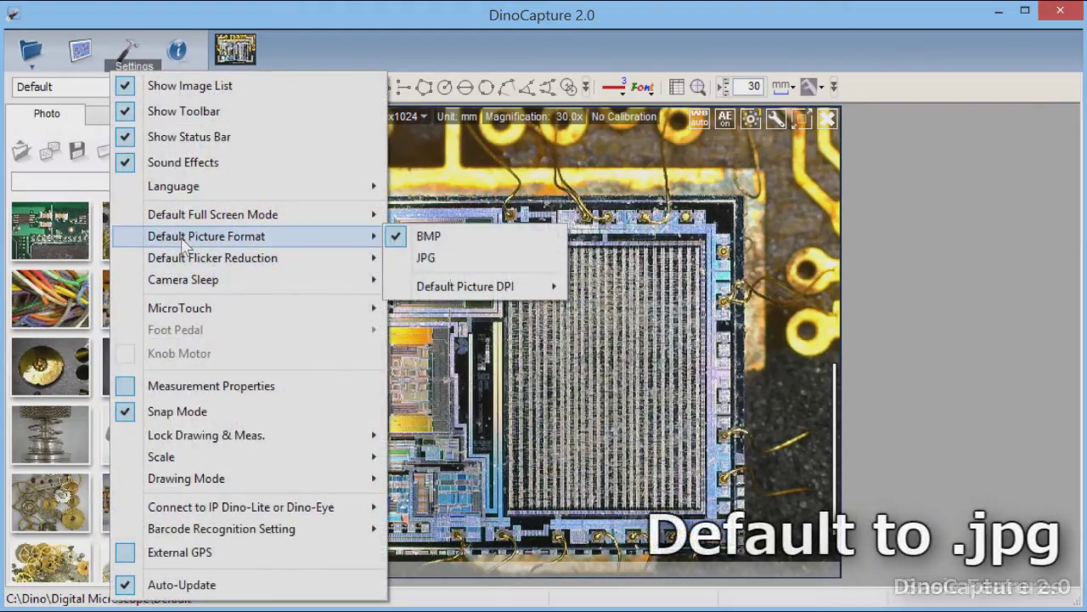
{"action": "left_click", "coordinate": [427, 258]}
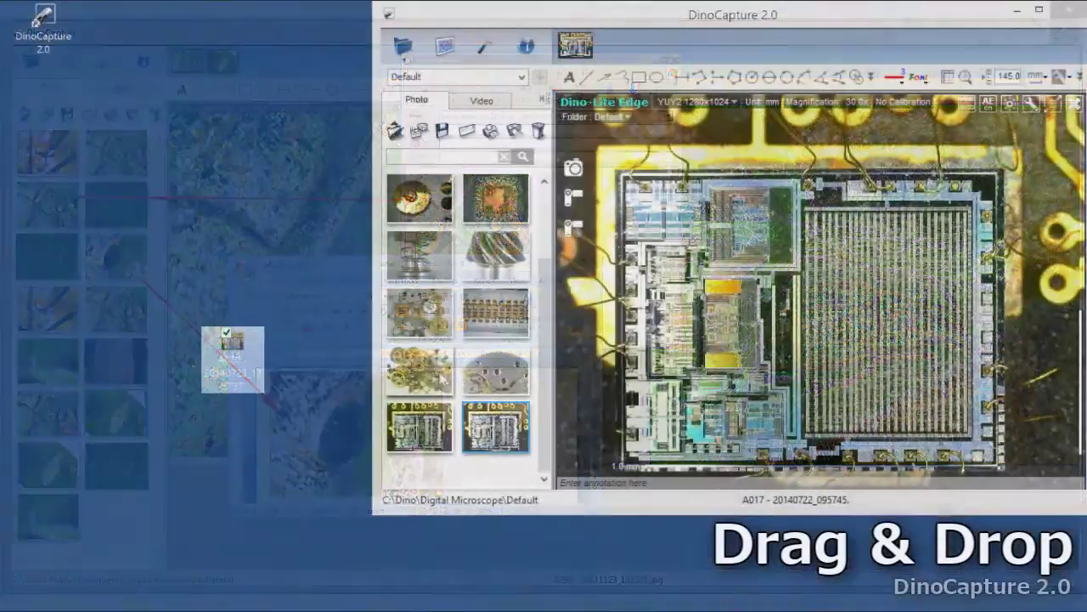
Drag three gallery photos, including the watch-parts and spring shots, onto the desktop.
{"action": "left_click_drag", "start_coordinate": [230, 359], "coordinate": [231, 352]}
{"action": "left_click_drag", "start_coordinate": [419, 369], "coordinate": [243, 288]}
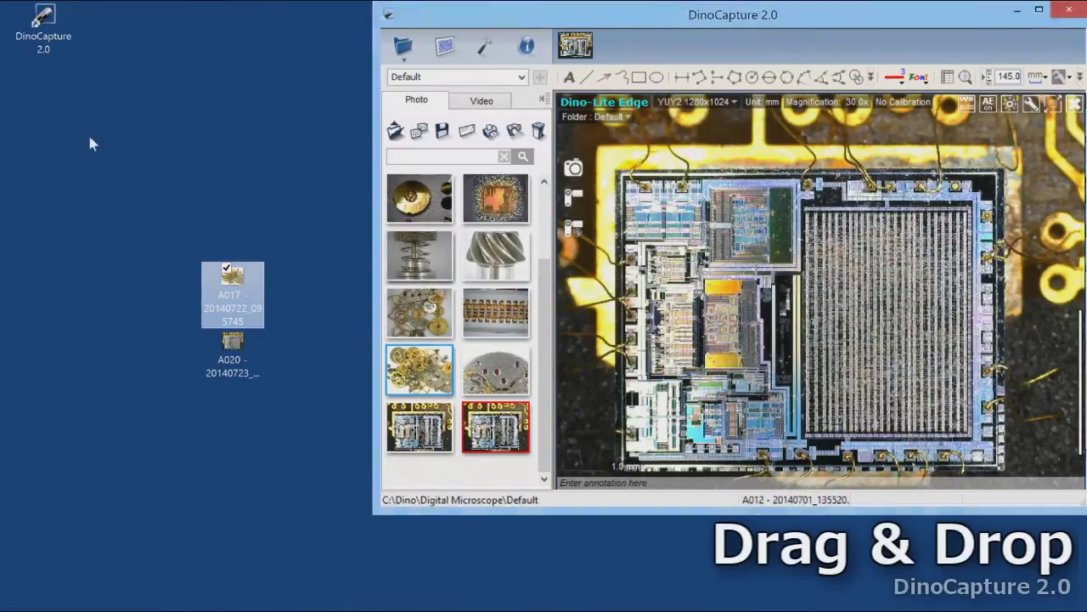
{"action": "left_click_drag", "start_coordinate": [420, 255], "coordinate": [239, 219]}
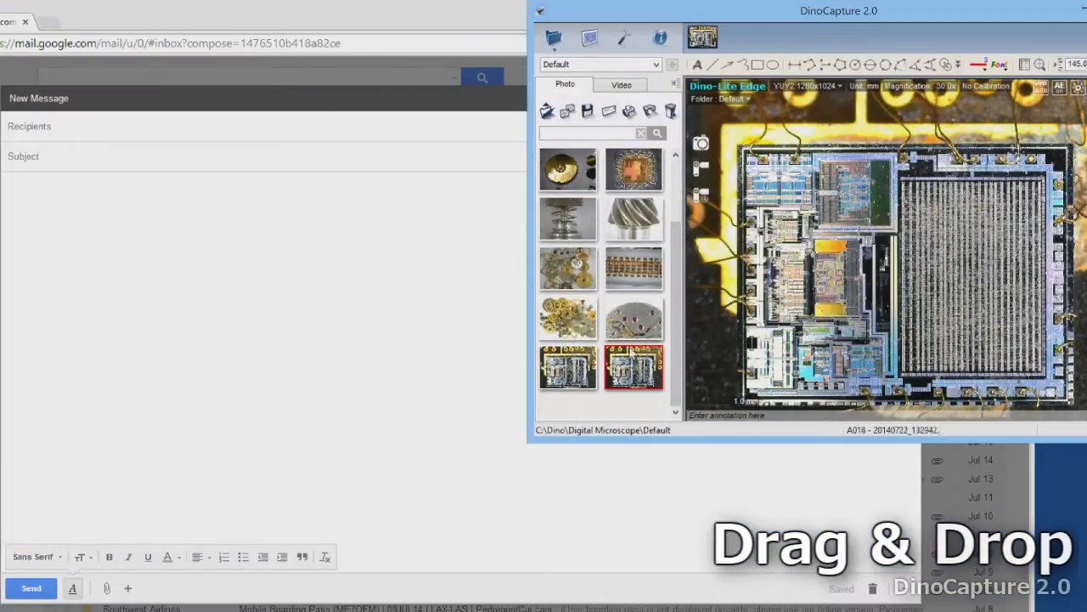
Attach photo A019 to the e-mail draft and copy A020 into the DinoCapture pics folder.
{"action": "left_click_drag", "start_coordinate": [635, 364], "coordinate": [405, 368]}
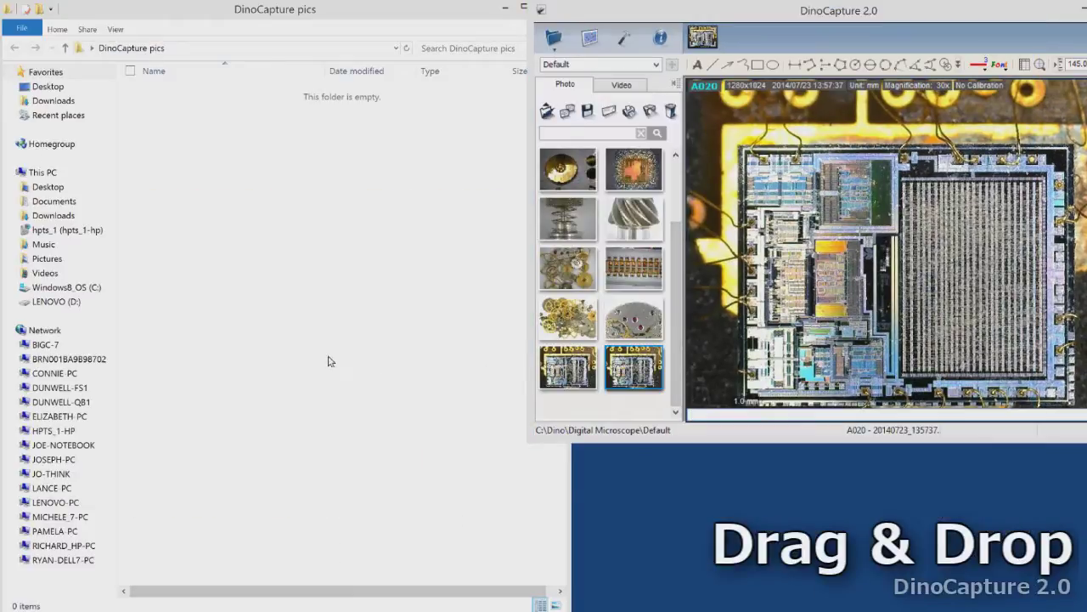
{"action": "left_click_drag", "start_coordinate": [330, 361], "coordinate": [330, 361]}
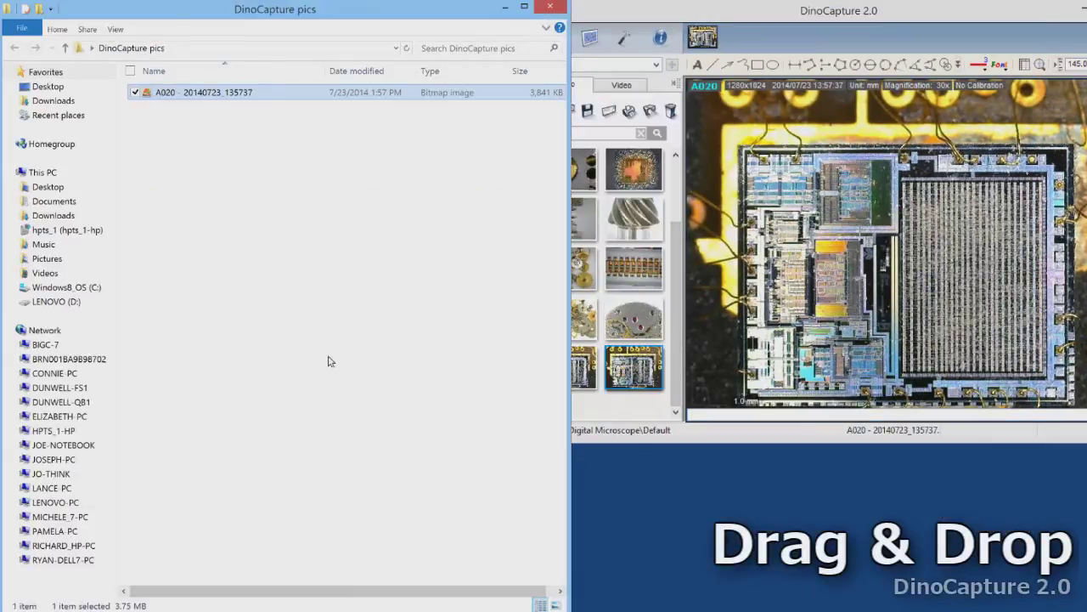
{"action": "left_click", "coordinate": [624, 321]}
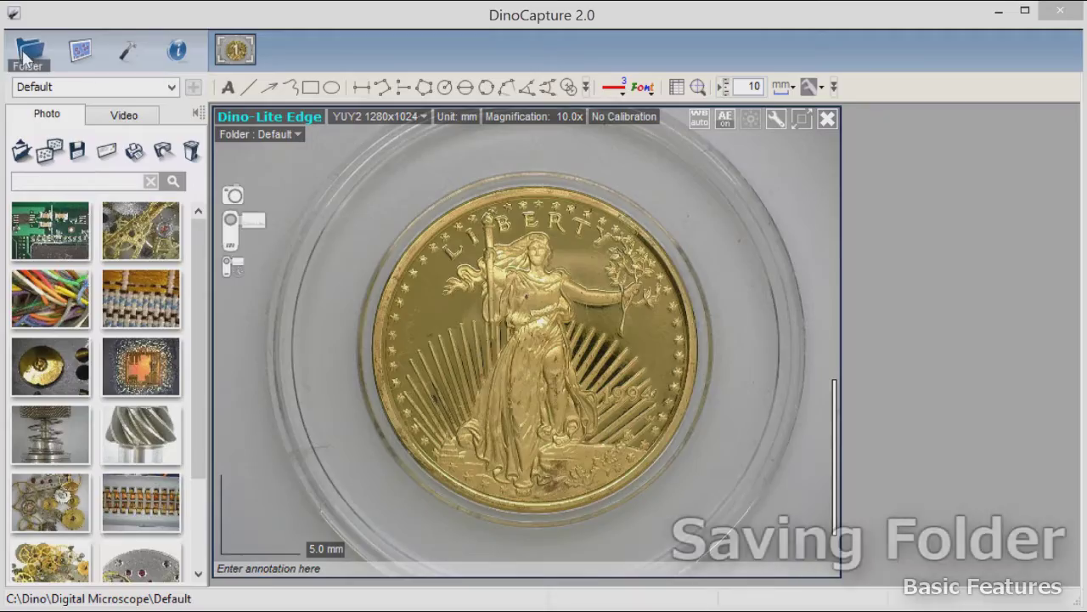
{"action": "left_click", "coordinate": [13, 34]}
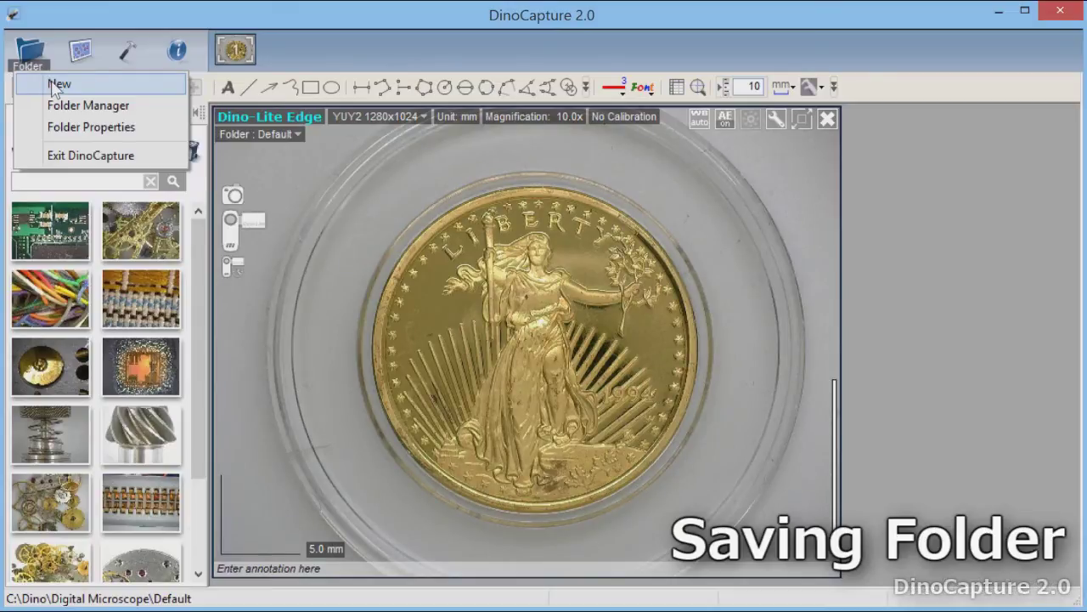
Create a new saving folder named Coins with the note 'Pictures to post on Ebay'.
{"action": "left_click", "coordinate": [60, 106]}
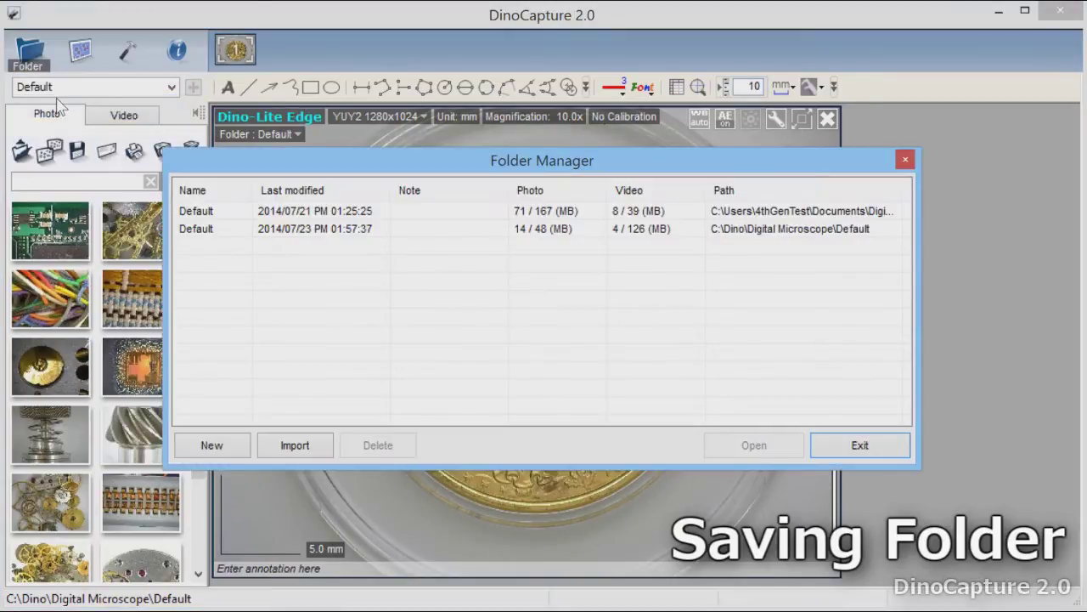
{"action": "left_click", "coordinate": [240, 448]}
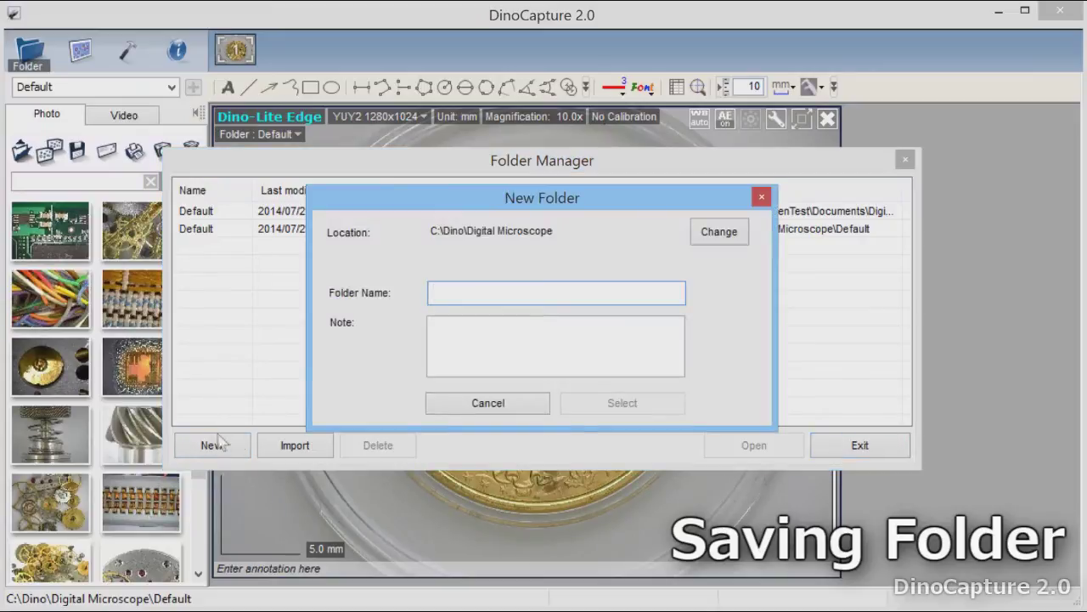
{"action": "type", "text": "Coins"}
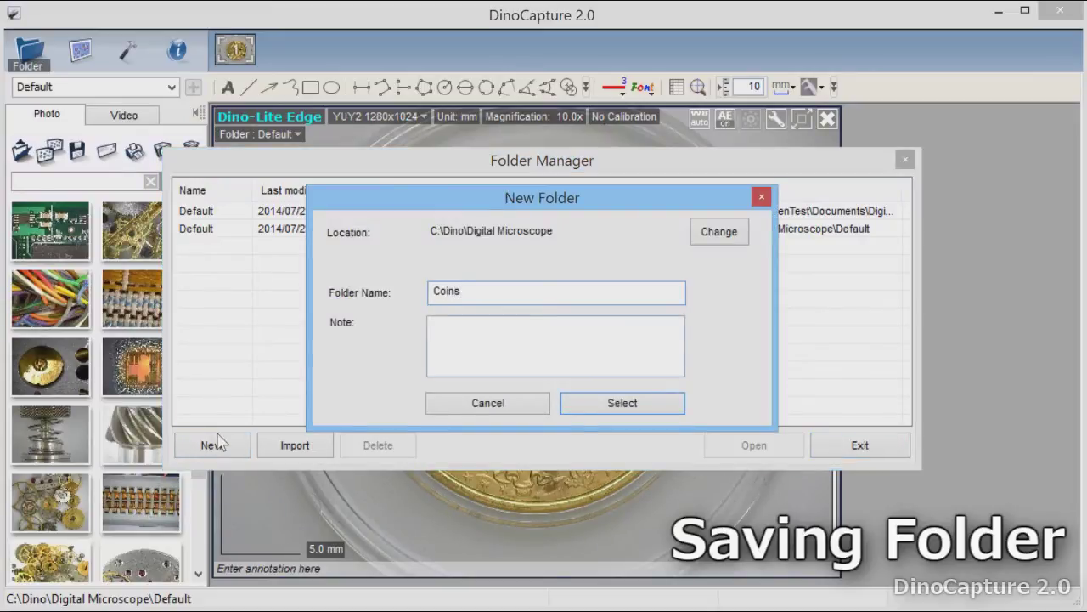
{"action": "key", "text": "Tab"}
{"action": "type", "text": "Pictures to post on Ebay"}
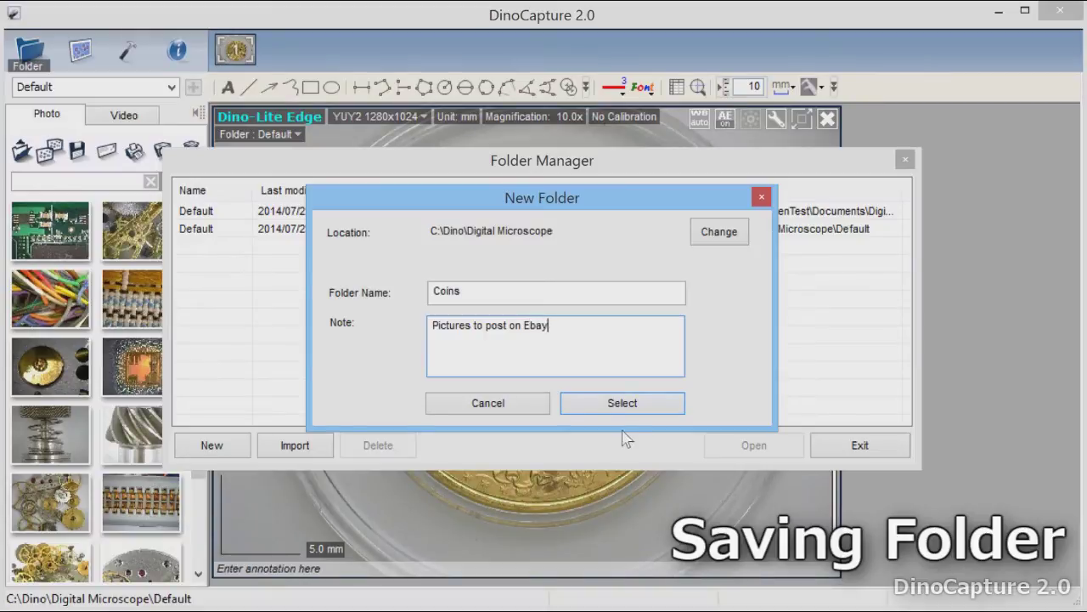
{"action": "left_click", "coordinate": [621, 404]}
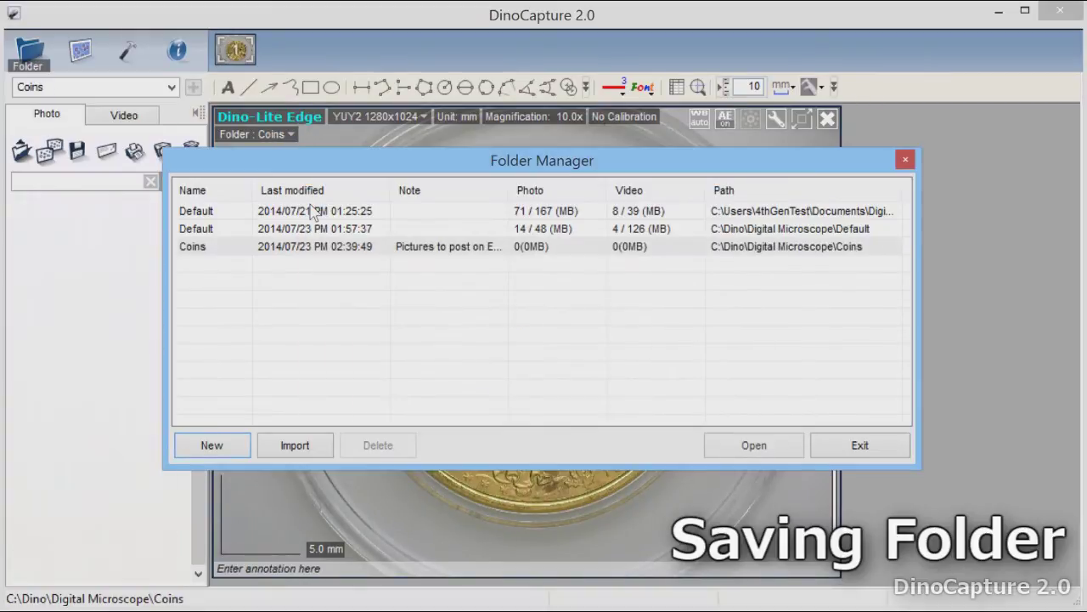
Make Coins the active saving folder and capture a photo of the coin.
{"action": "left_click", "coordinate": [754, 445]}
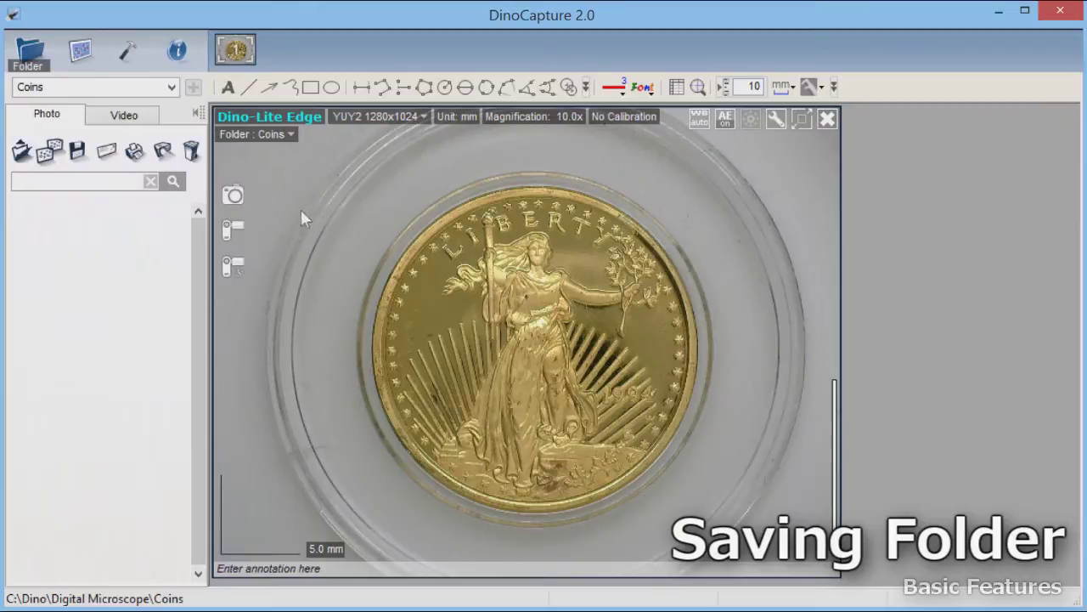
{"action": "left_click", "coordinate": [233, 195]}
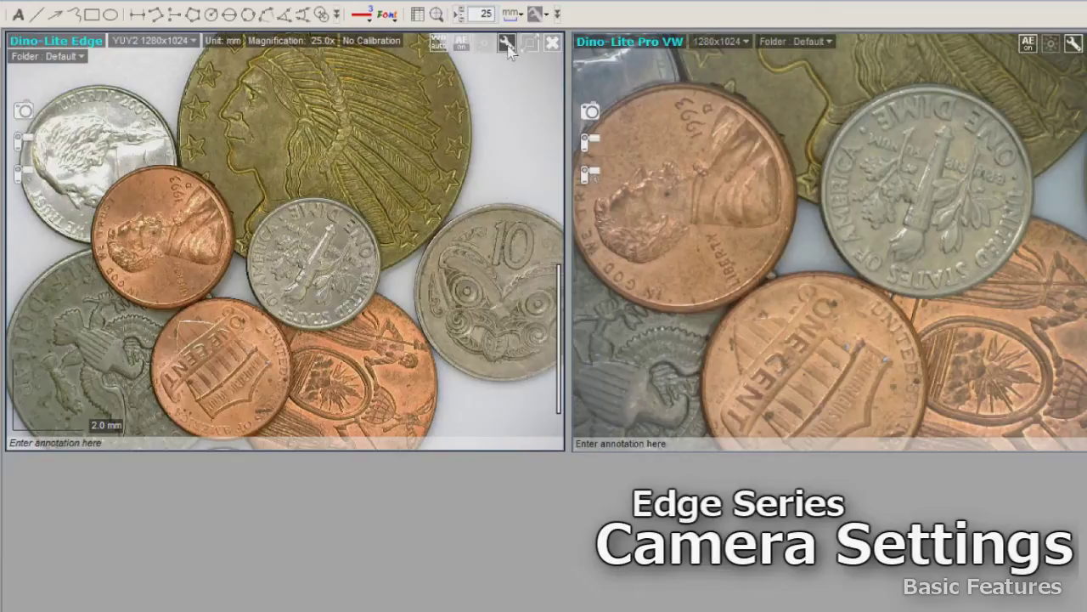
{"action": "left_click", "coordinate": [507, 44]}
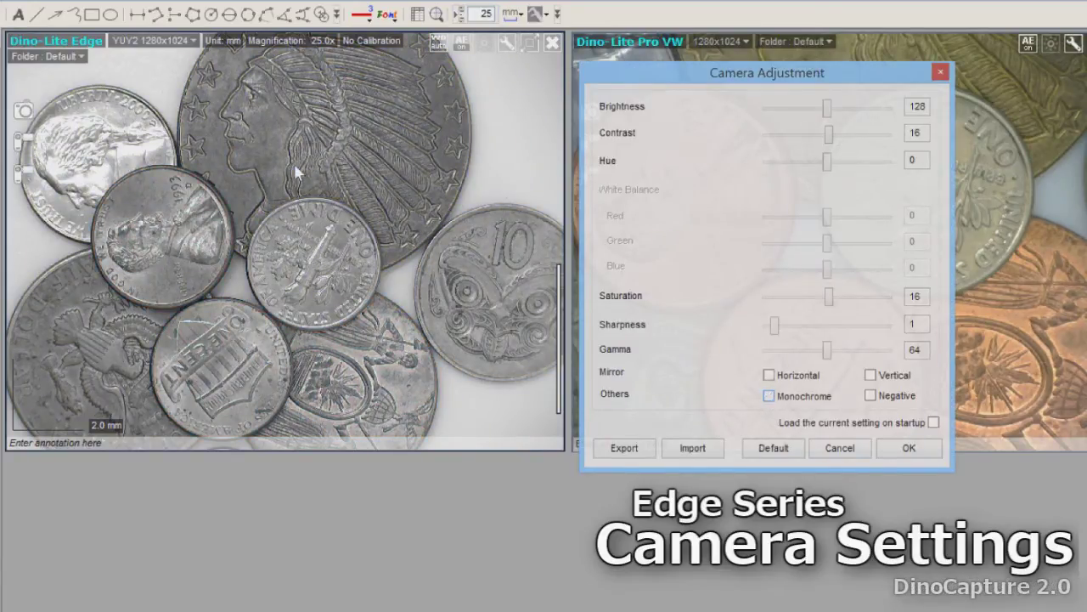
Make the live view a negative image and raise its brightness, saturation and sharpness.
{"action": "left_click", "coordinate": [871, 396]}
{"action": "left_click_drag", "start_coordinate": [827, 107], "coordinate": [835, 107]}
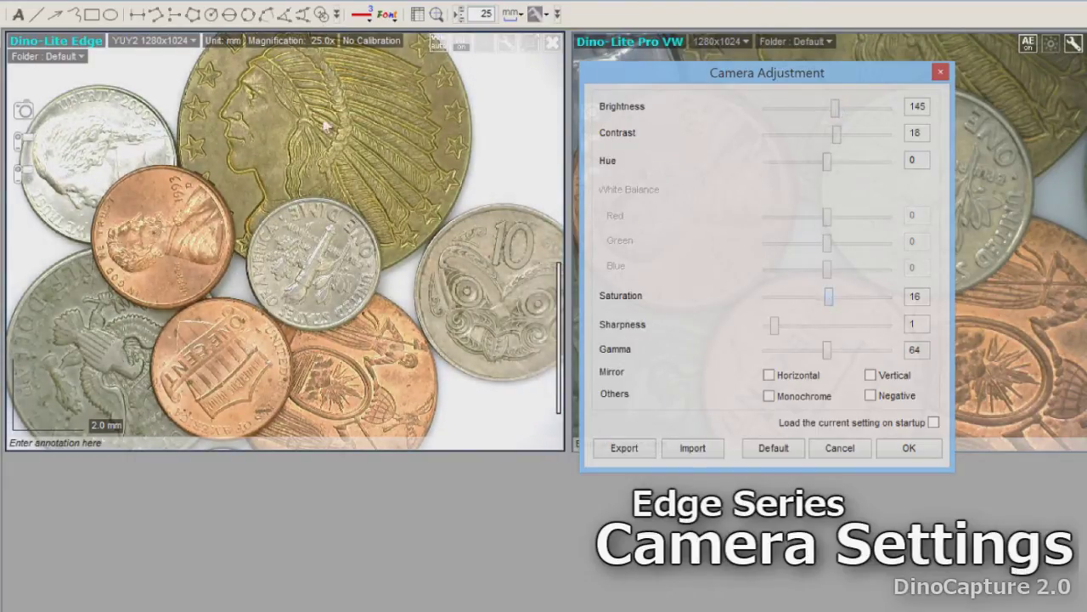
{"action": "left_click_drag", "start_coordinate": [833, 297], "coordinate": [855, 296]}
Export the current camera adjustments as a settings profile named coins.
{"action": "left_click", "coordinate": [625, 448]}
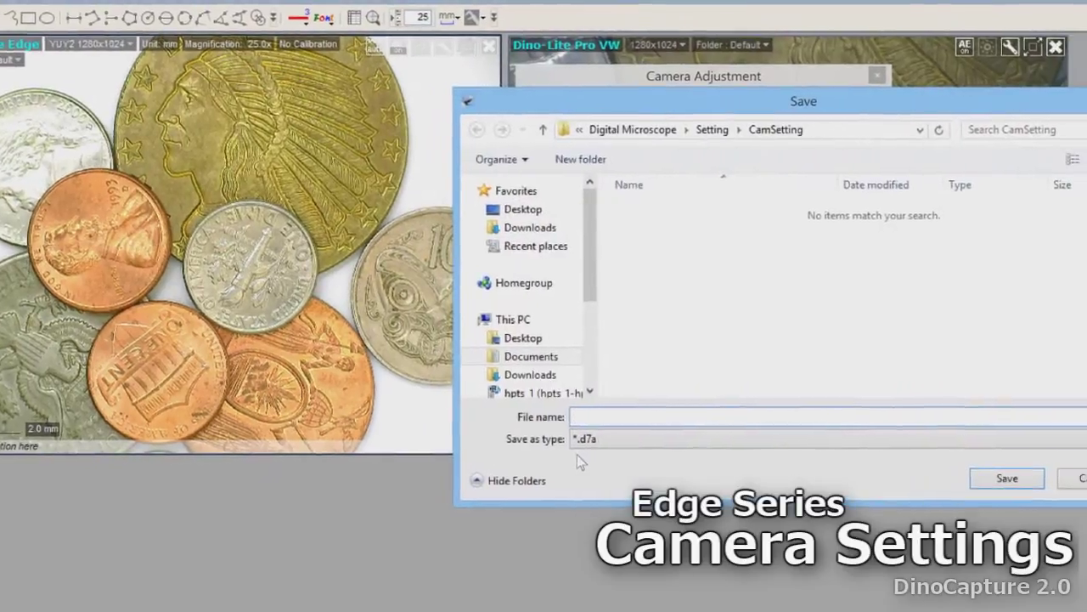
{"action": "type", "text": "c"}
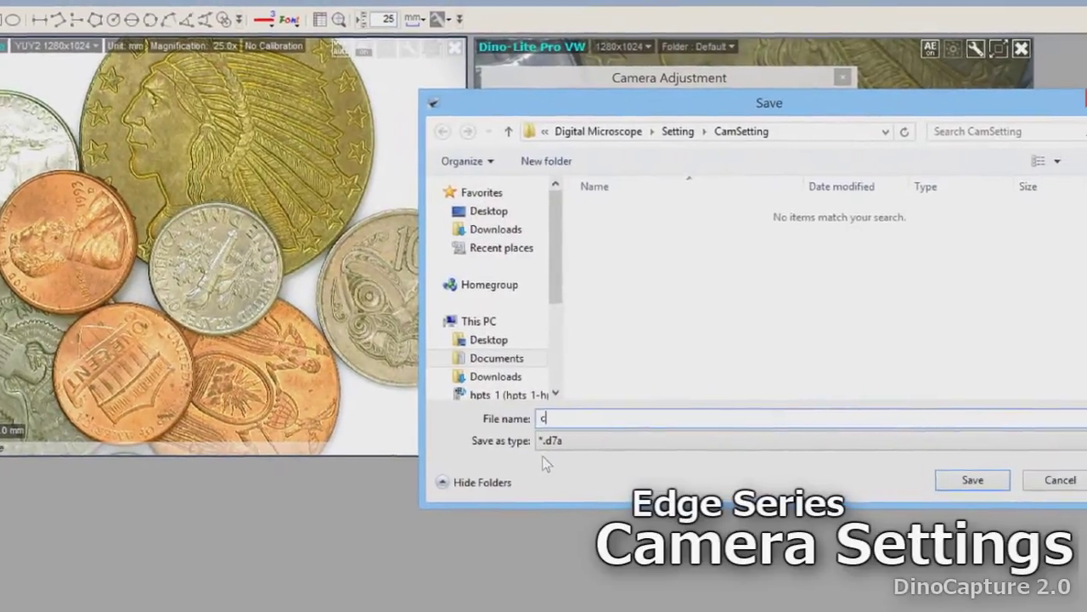
{"action": "type", "text": "oins"}
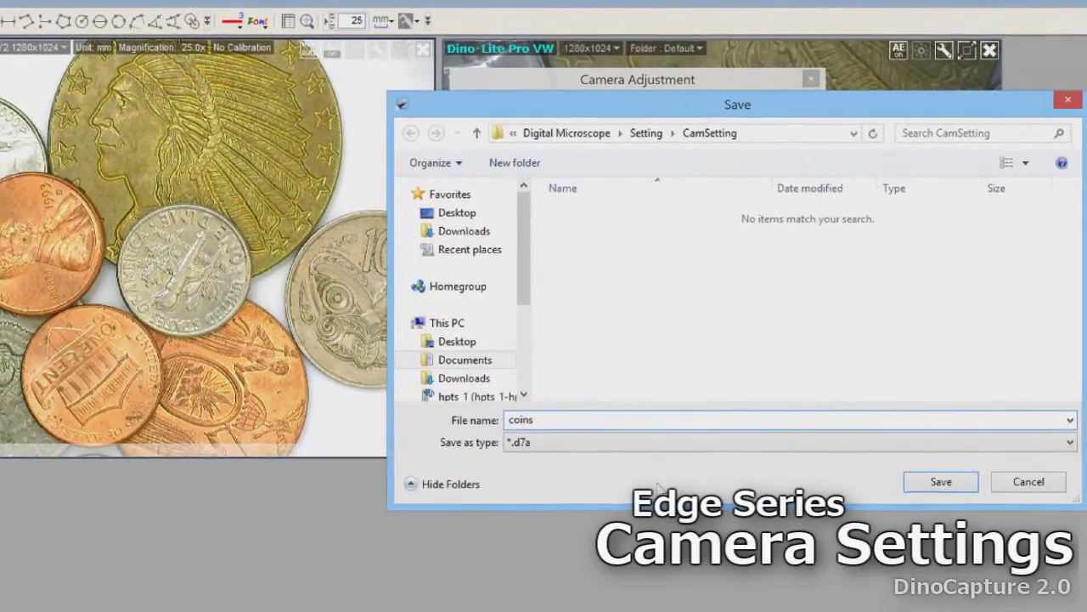
{"action": "left_click", "coordinate": [941, 482]}
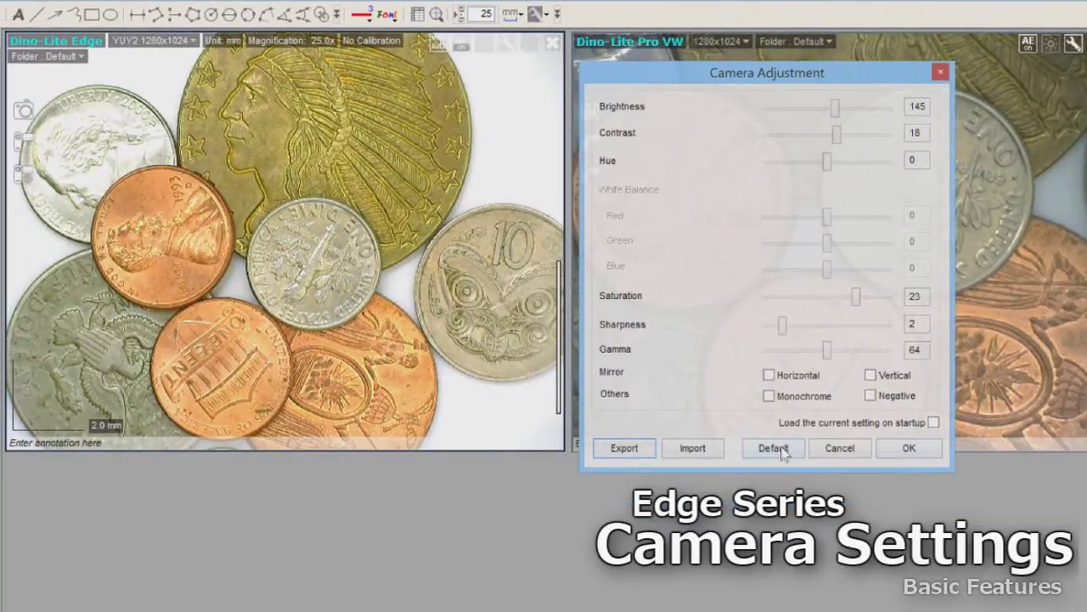
Reset the camera adjustments to defaults, then import the coins.d7a profile back.
{"action": "left_click", "coordinate": [773, 448]}
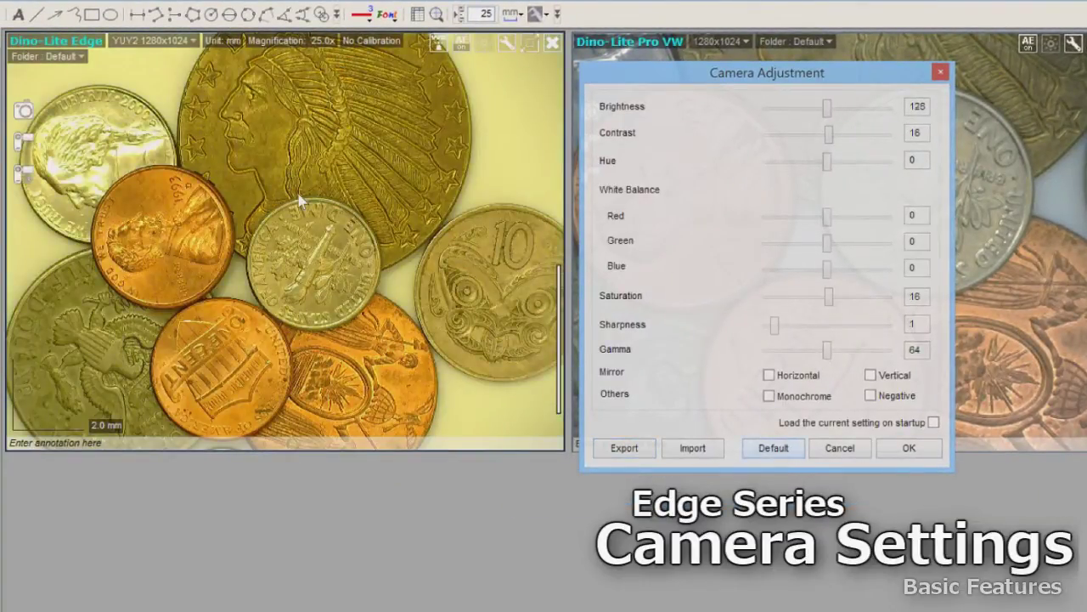
{"action": "left_click", "coordinate": [705, 451]}
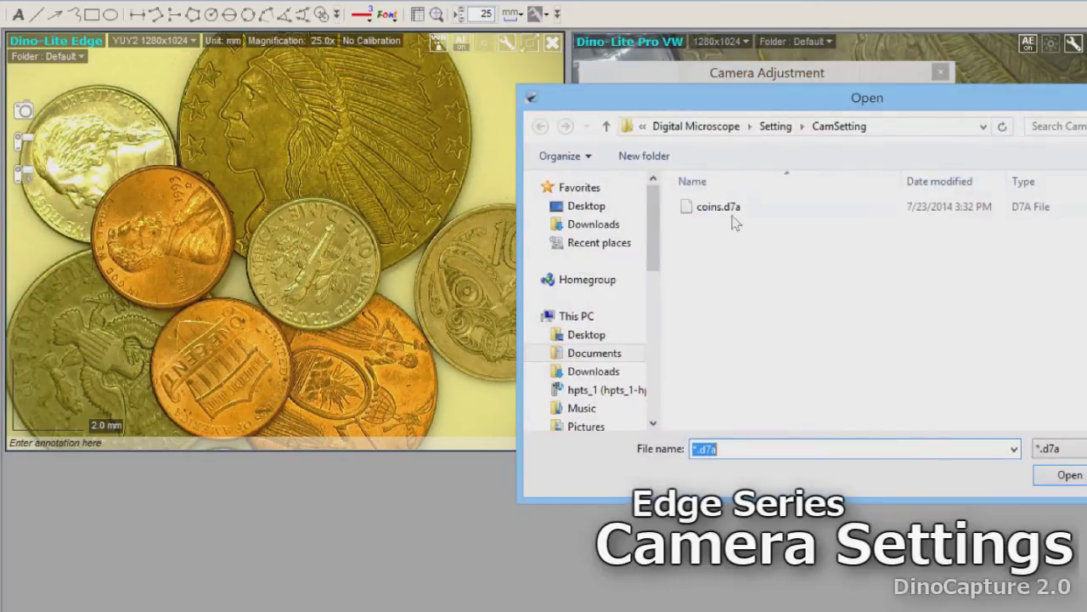
{"action": "double_click", "coordinate": [732, 217]}
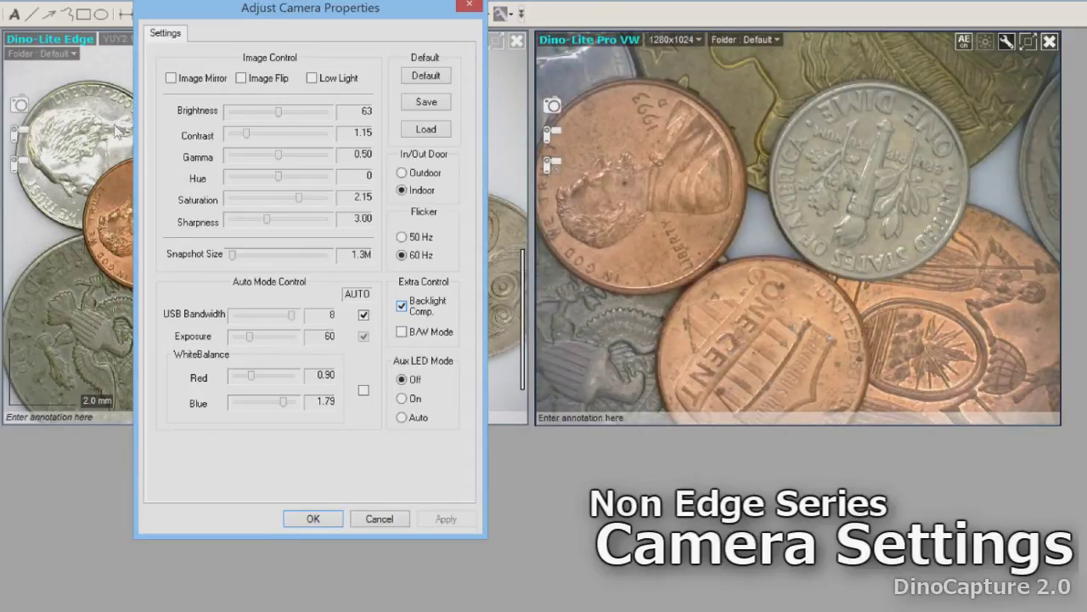
Turn off backlight compensation and switch lighting to Outdoor, then back to Indoor.
{"action": "left_click", "coordinate": [401, 306]}
{"action": "left_click", "coordinate": [401, 173]}
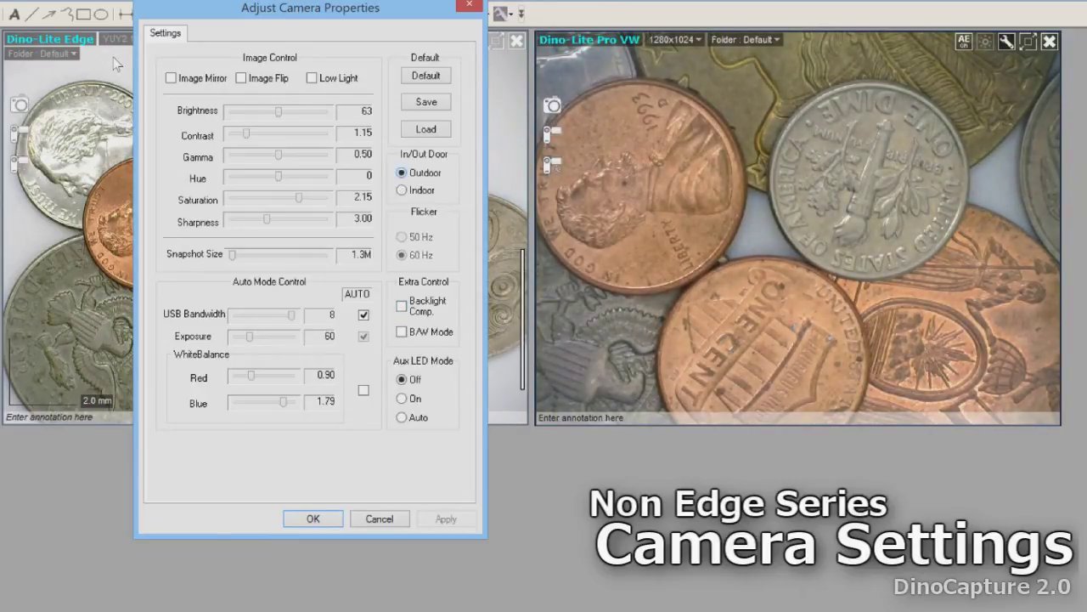
{"action": "left_click", "coordinate": [402, 190]}
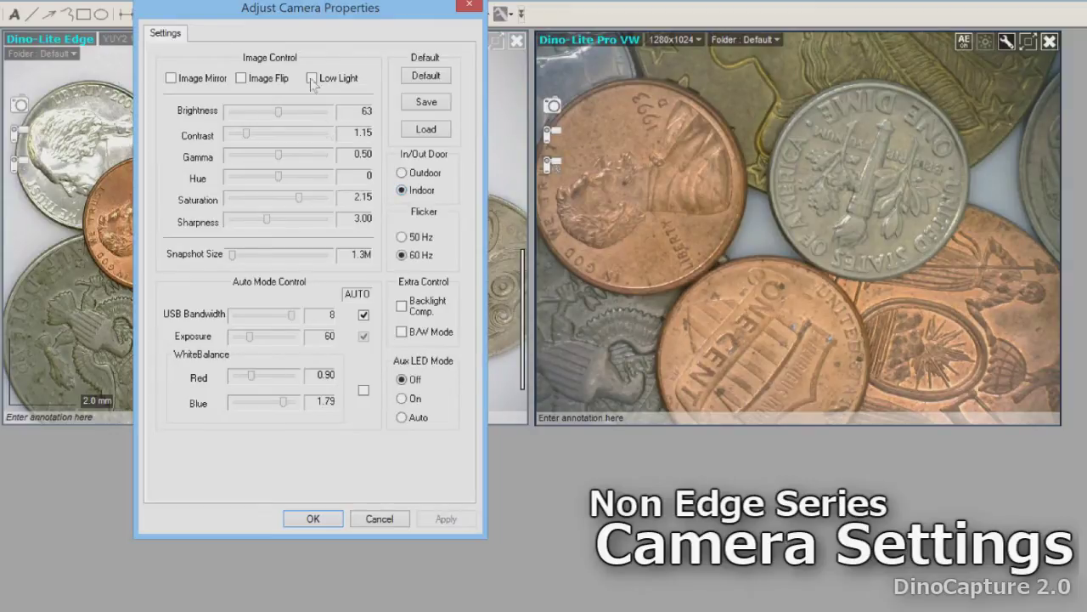
Flip the image and back, mirror it horizontally, then show the Edge camera's auto-exposure settings.
{"action": "left_click", "coordinate": [242, 79]}
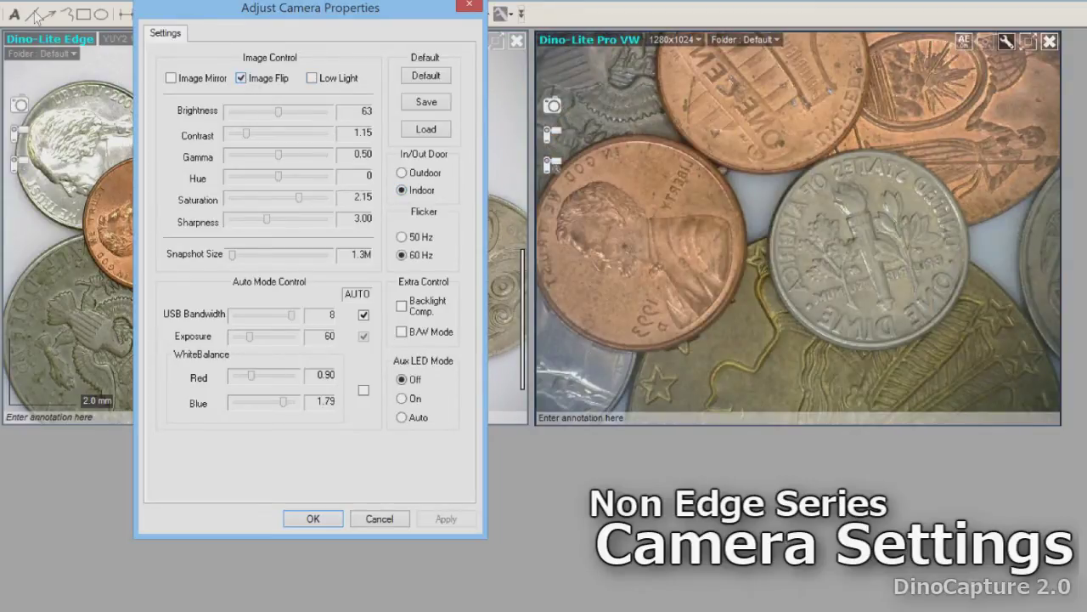
{"action": "left_click", "coordinate": [242, 78]}
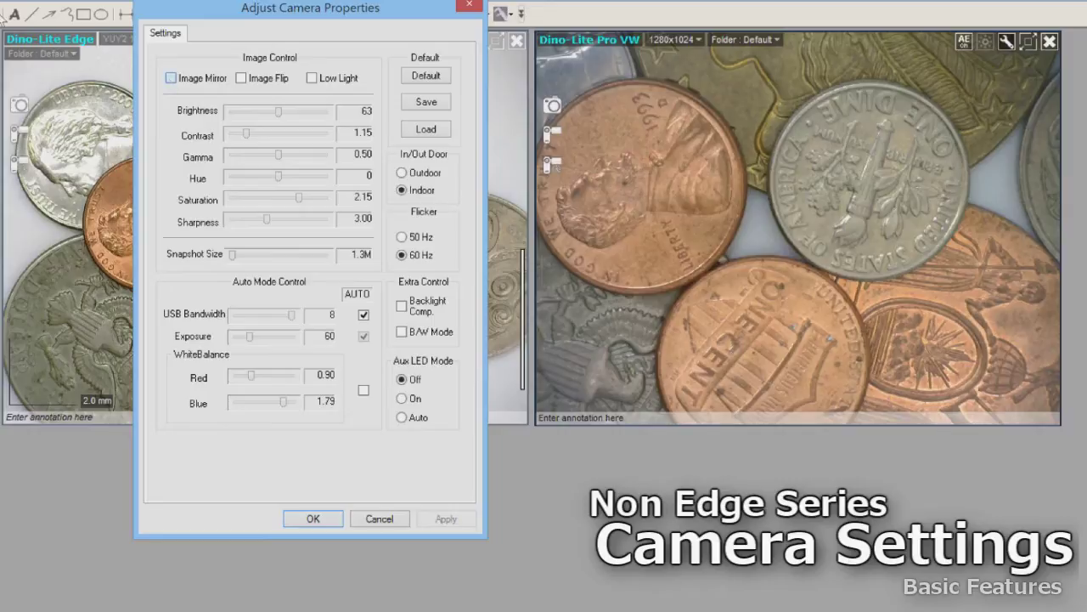
{"action": "left_click", "coordinate": [171, 78]}
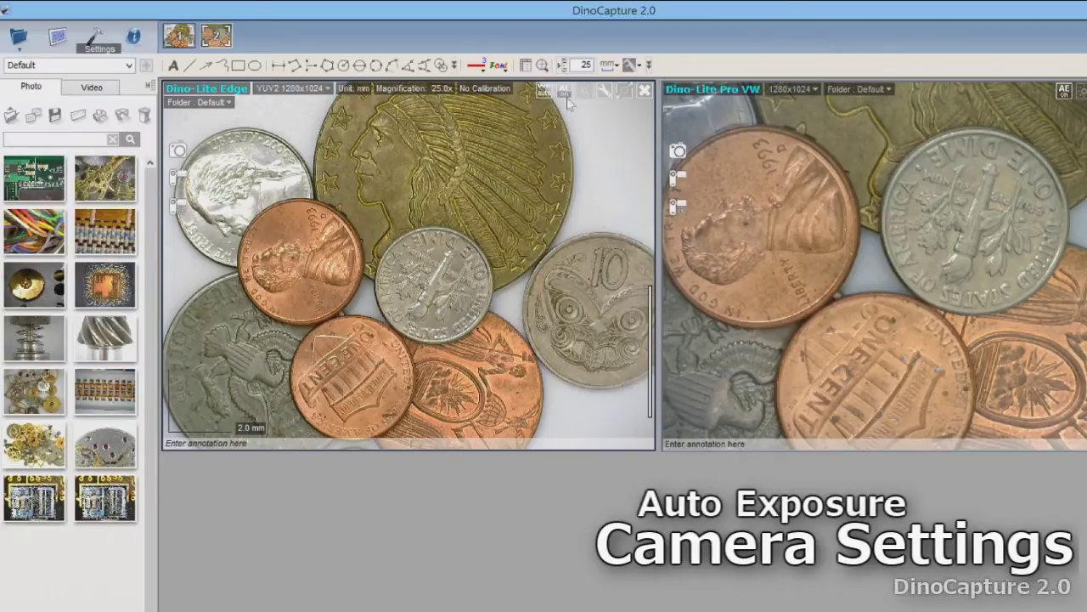
{"action": "left_click", "coordinate": [564, 90]}
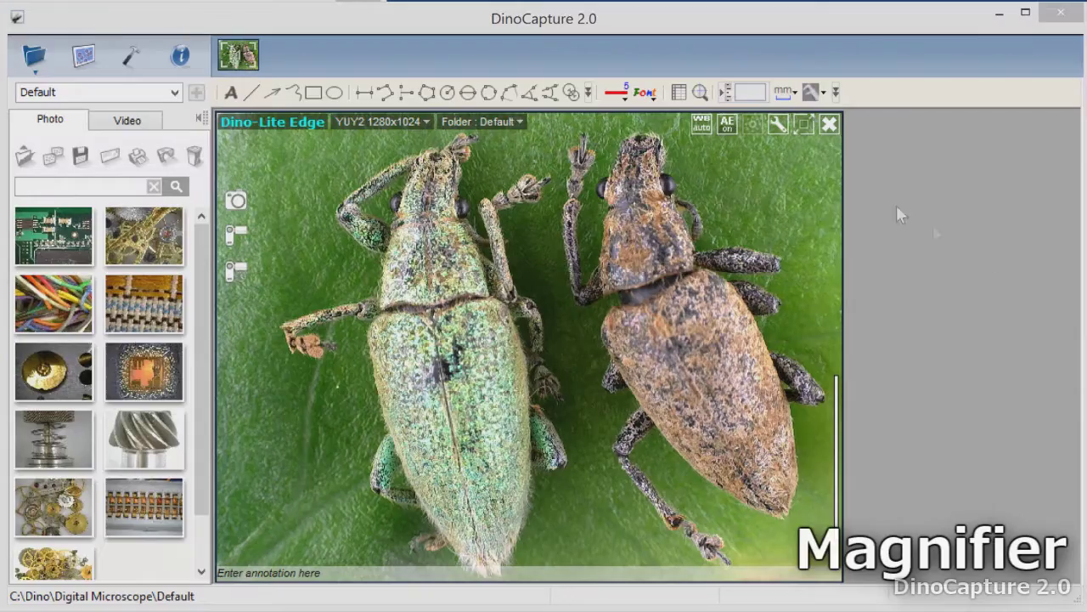
Turn on the magnifier over the beetle image and raise its magnification to 8x.
{"action": "left_click", "coordinate": [700, 92]}
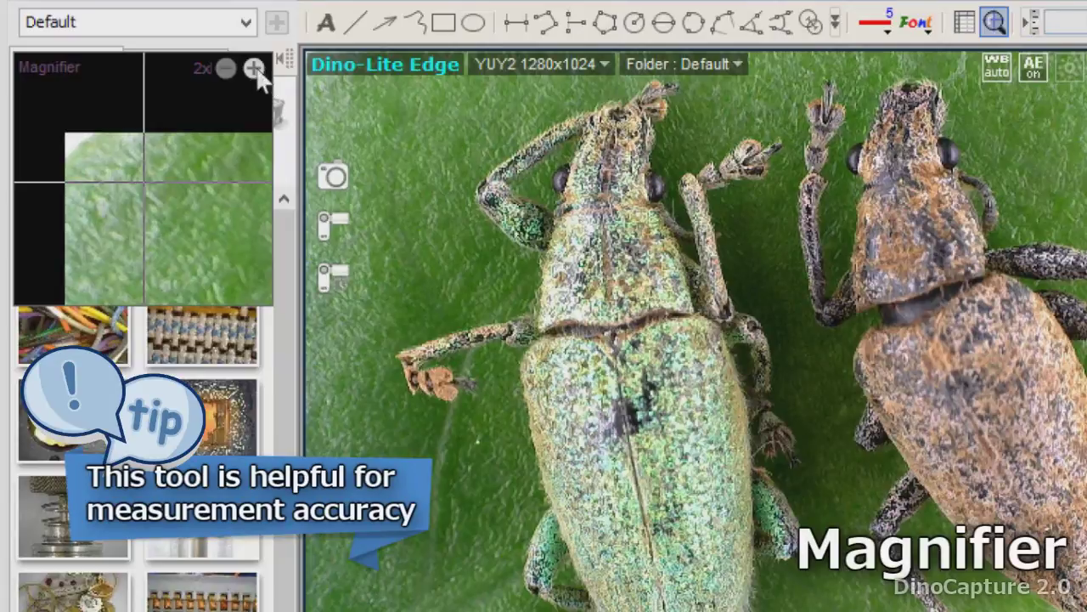
{"action": "scroll", "coordinate": [126, 1], "scroll_direction": "up", "scroll_amount": 1}
{"action": "scroll", "coordinate": [125, 1], "scroll_direction": "up", "scroll_amount": 1}
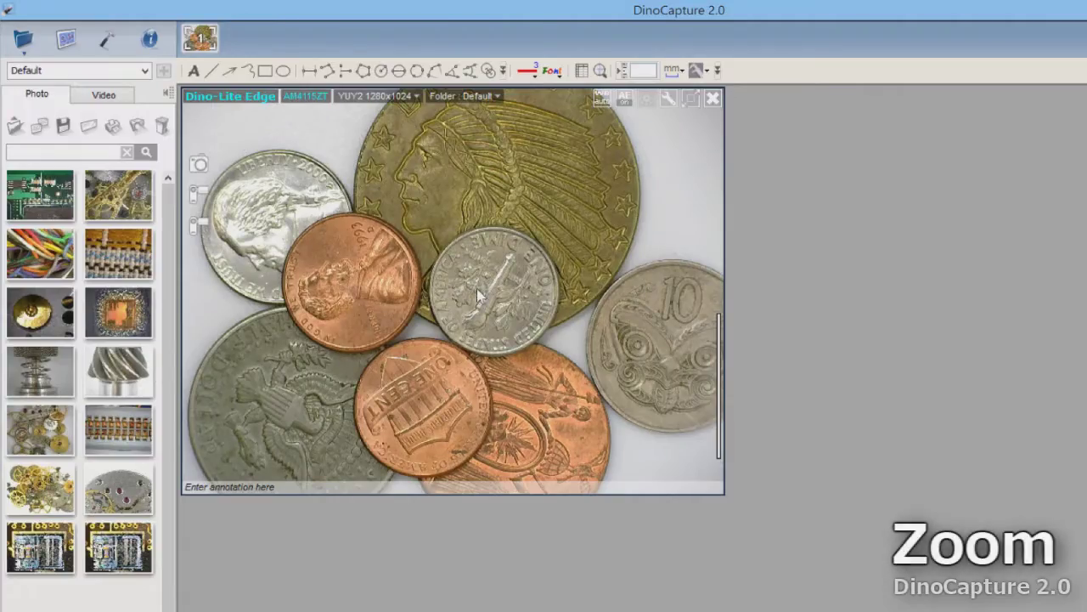
{"action": "scroll", "coordinate": [480, 296], "scroll_direction": "up", "scroll_amount": 1}
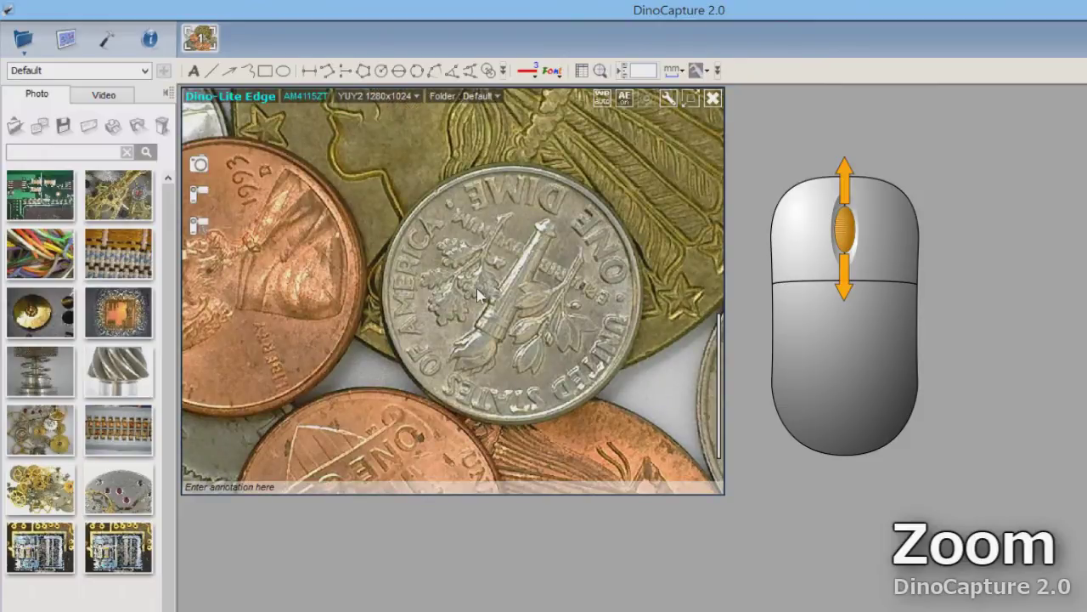
{"action": "scroll", "coordinate": [480, 296], "scroll_direction": "down", "scroll_amount": 1}
{"action": "scroll", "coordinate": [480, 295], "scroll_direction": "up", "scroll_amount": 1}
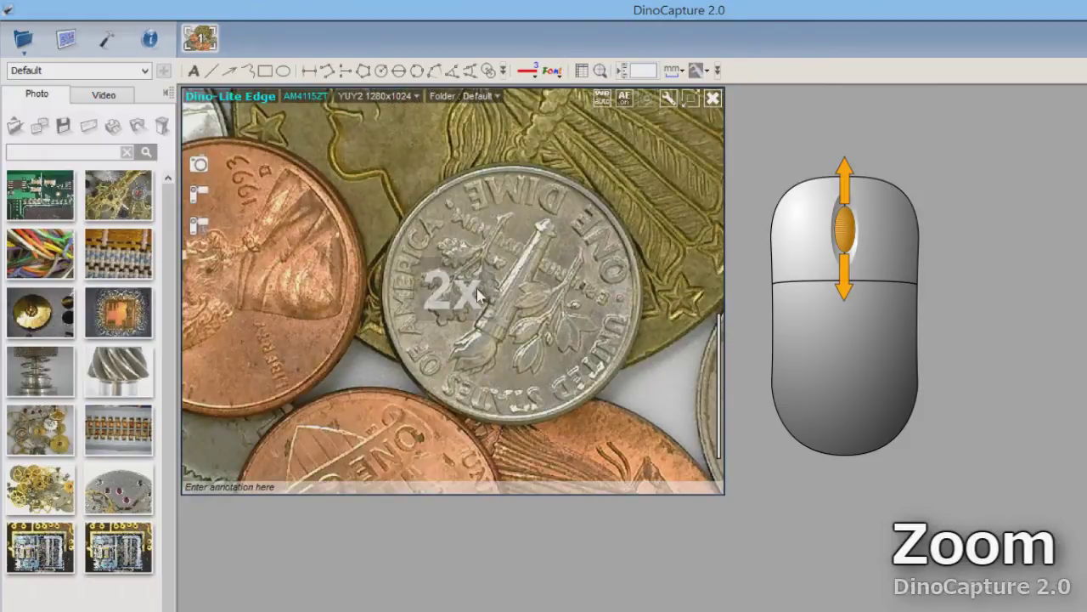
{"action": "scroll", "coordinate": [480, 296], "scroll_direction": "down", "scroll_amount": 1}
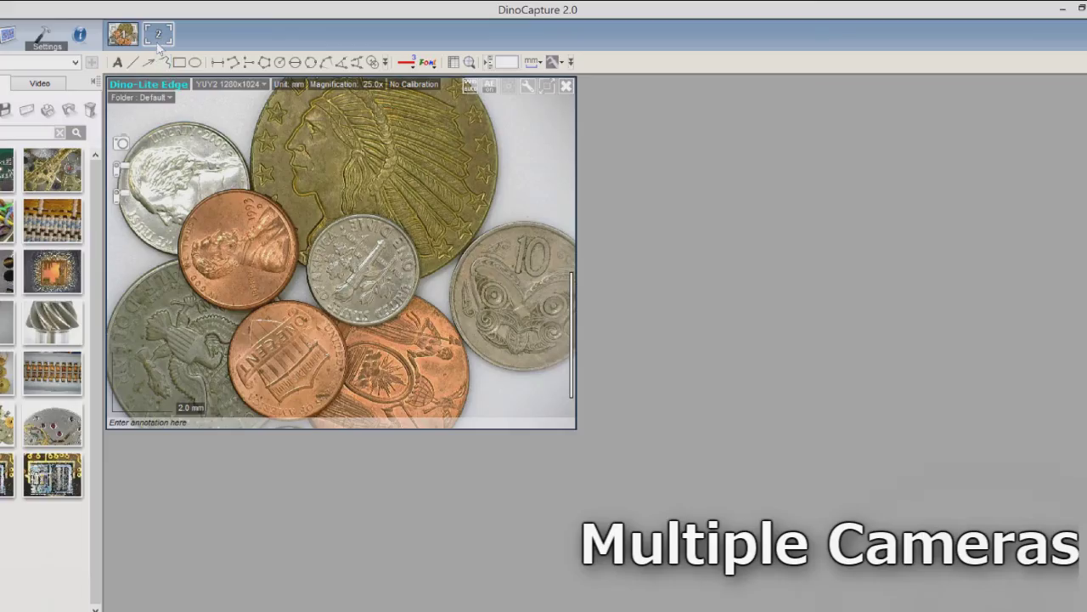
Place the Pro VW view beside the Edge view, hide the sidebar, and enlarge both camera windows.
{"action": "left_click", "coordinate": [52, 17]}
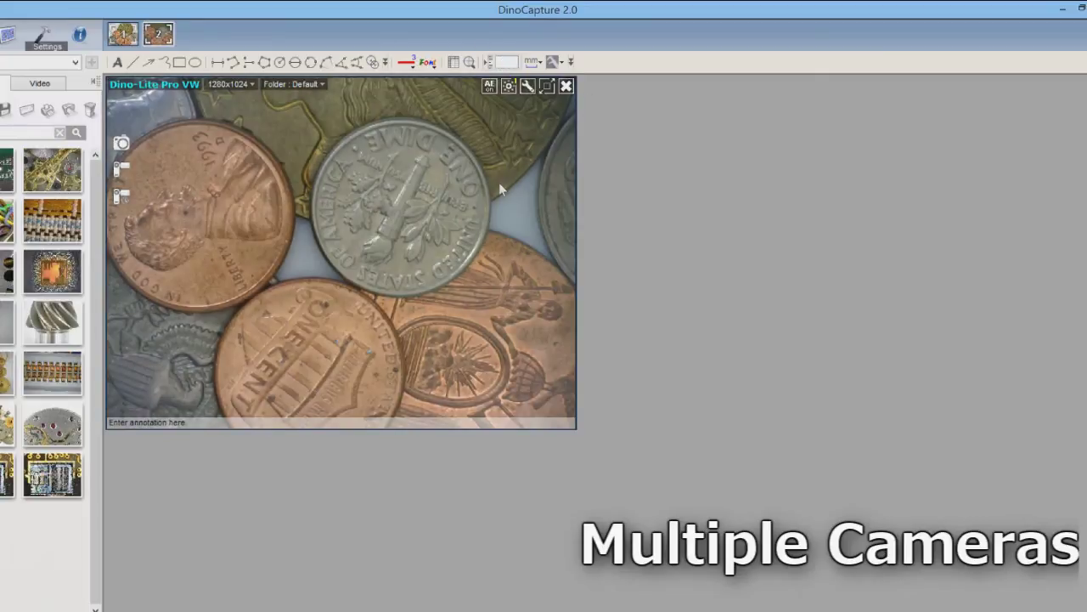
{"action": "left_click_drag", "start_coordinate": [221, 92], "coordinate": [694, 93]}
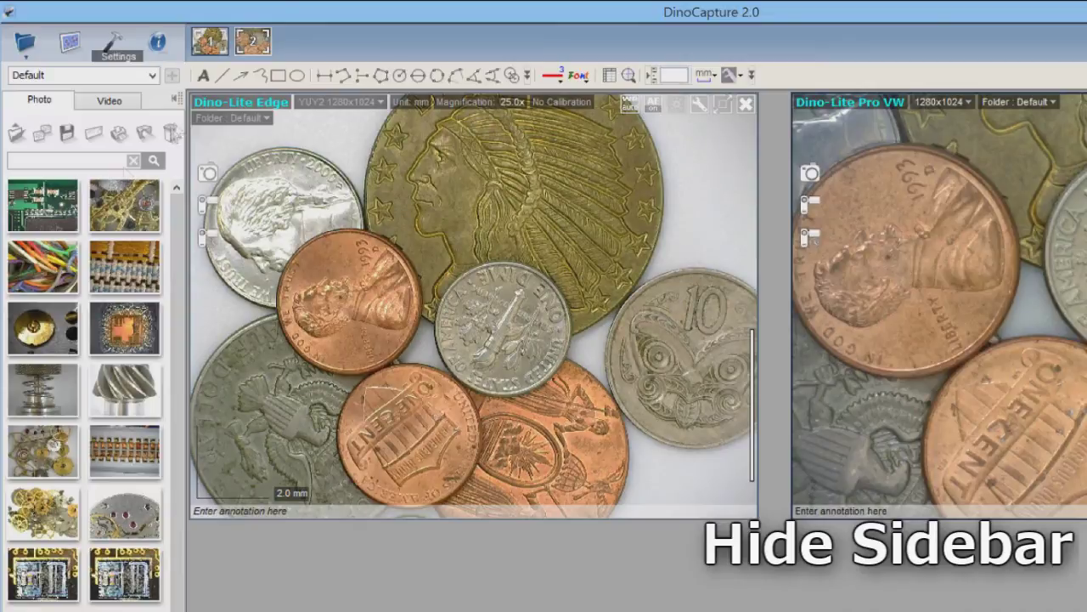
{"action": "left_click", "coordinate": [174, 98]}
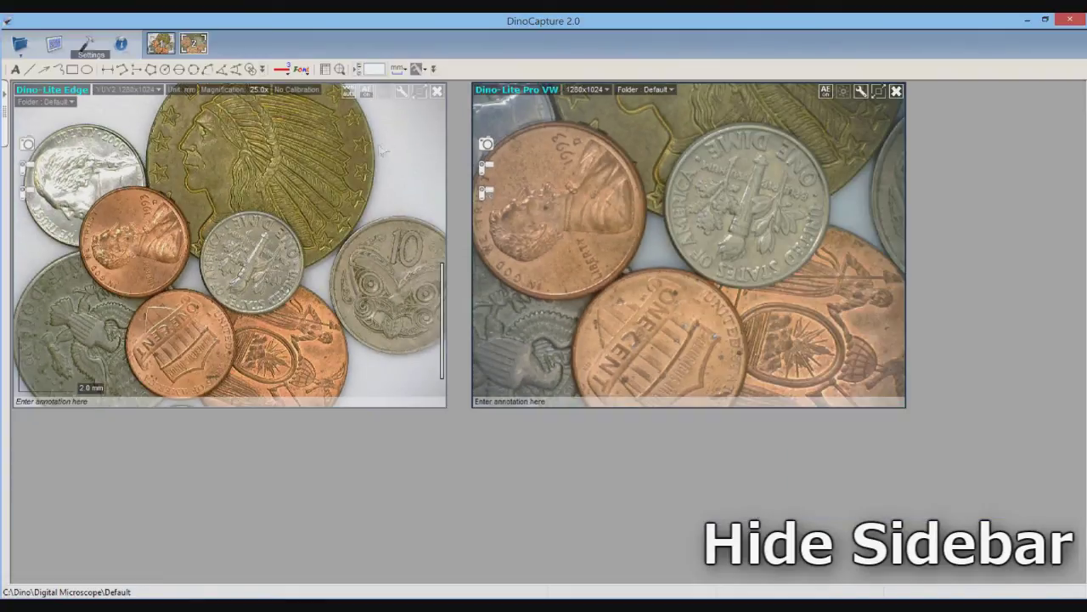
{"action": "left_click", "coordinate": [420, 91]}
{"action": "left_click_drag", "start_coordinate": [831, 178], "coordinate": [1020, 158]}
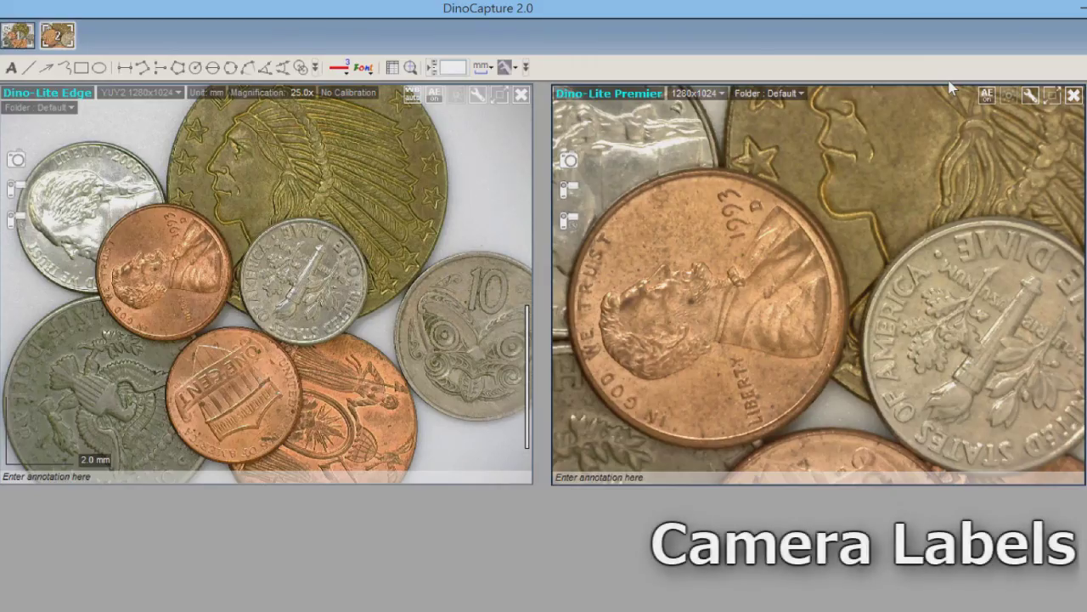
Give the Premier camera view the label AM4113TL.
{"action": "right_click", "coordinate": [760, 137]}
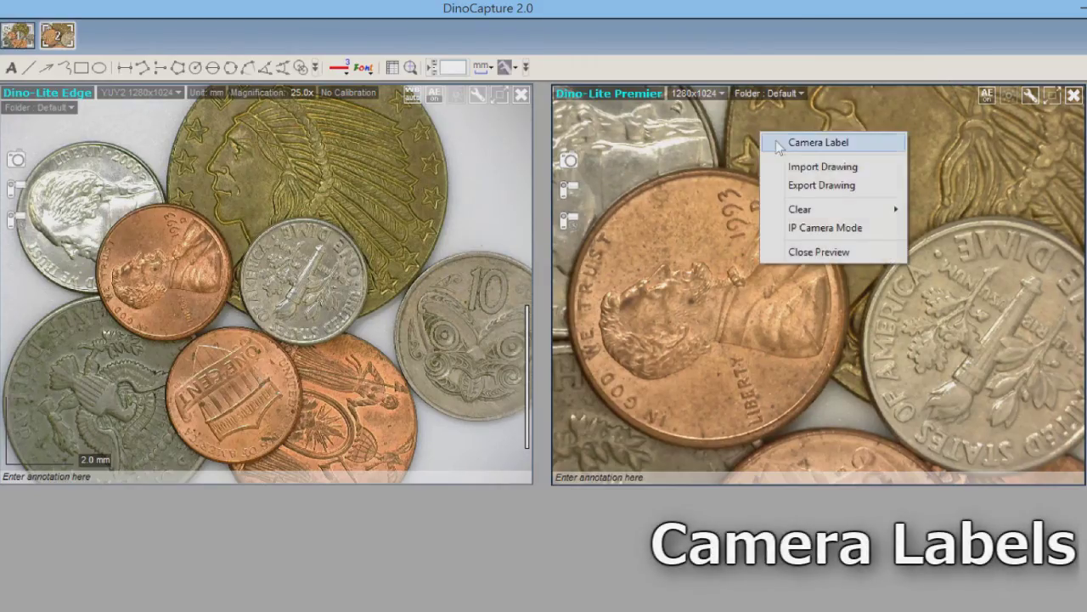
{"action": "left_click", "coordinate": [780, 144]}
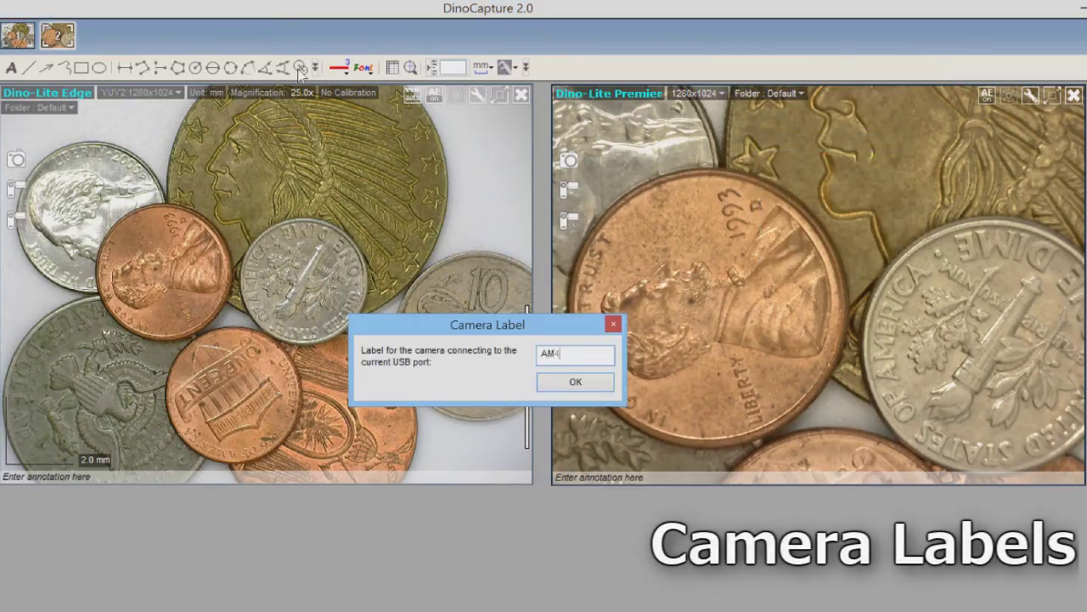
{"action": "type", "text": "AM4113TL"}
{"action": "left_click", "coordinate": [599, 384]}
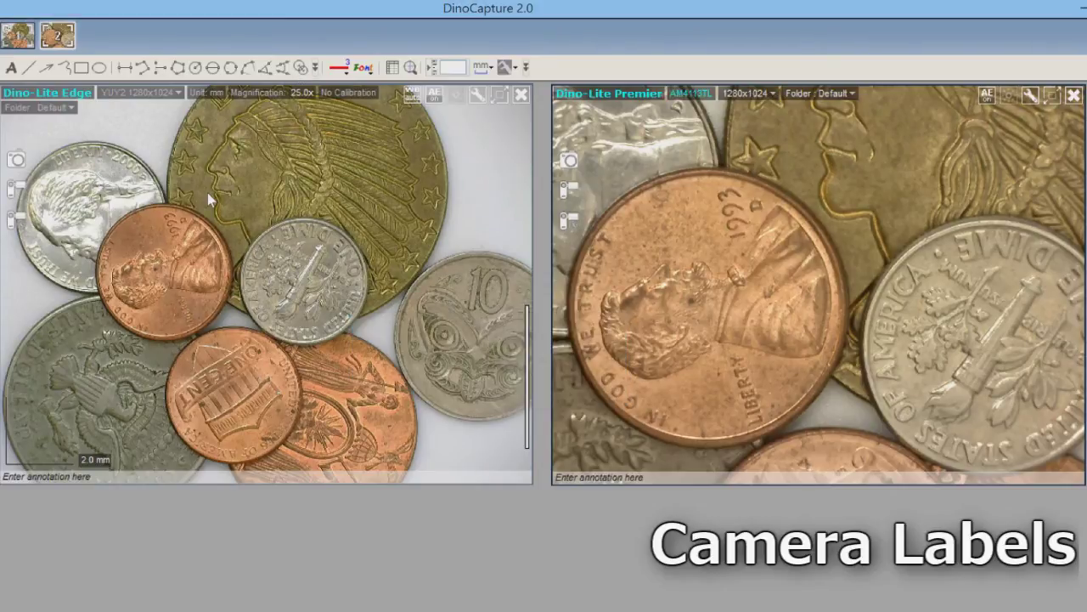
Give the Edge camera view the label AM4115ZT.
{"action": "right_click", "coordinate": [297, 240]}
{"action": "left_click", "coordinate": [330, 250]}
{"action": "type", "text": "AM4115ZT"}
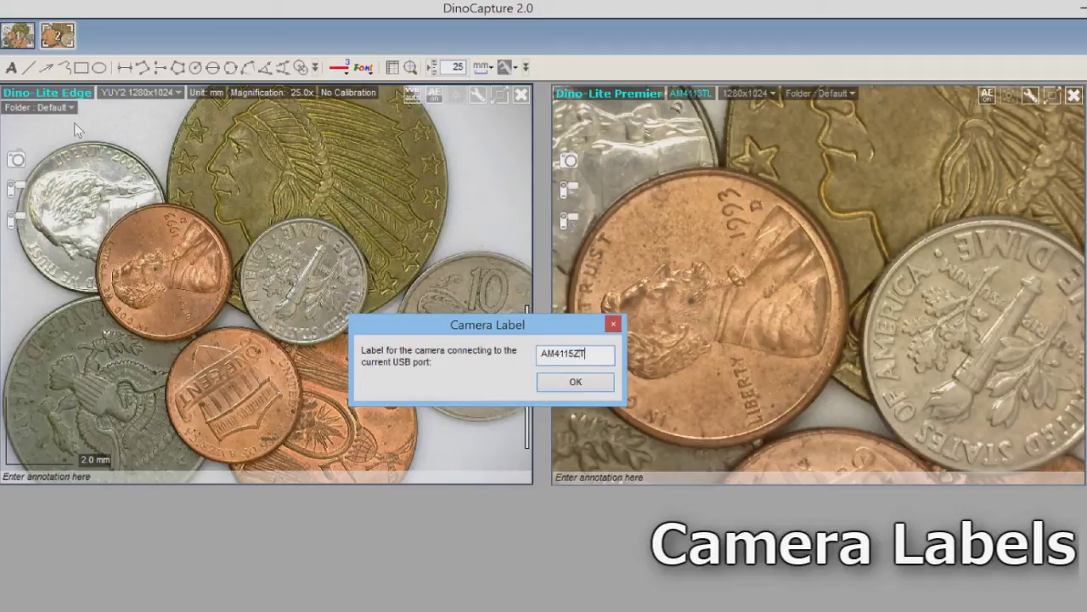
{"action": "left_click", "coordinate": [590, 384]}
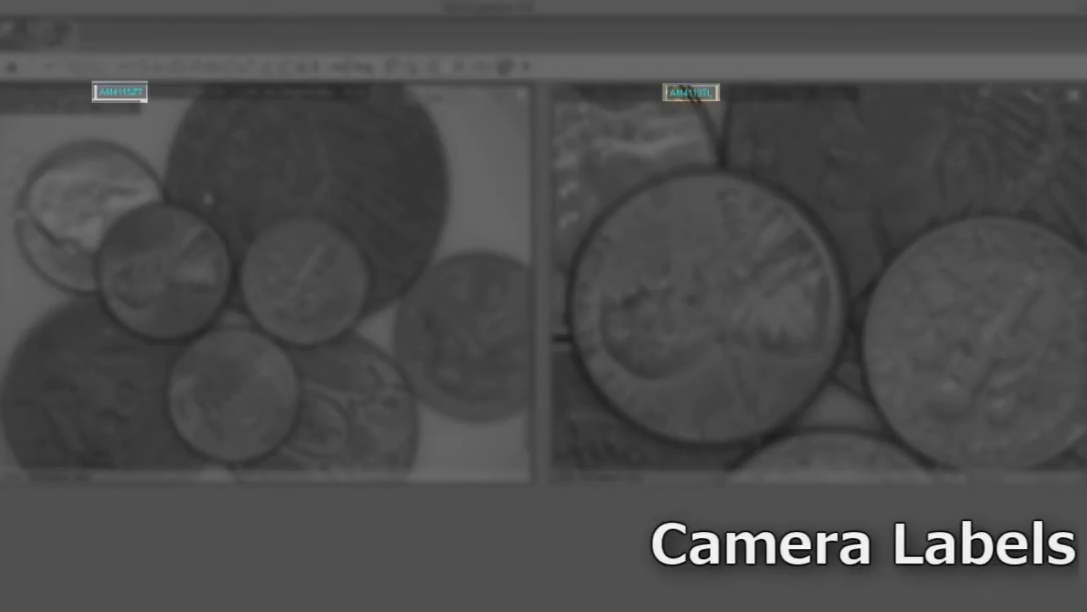